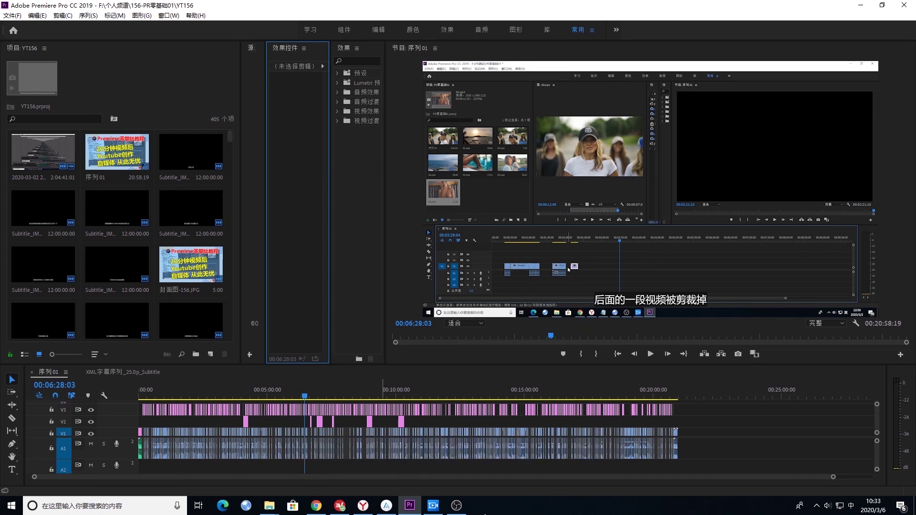
- Bring the Chrome window with the YouTube channel page to the front
{"action": "left_click", "coordinate": [319, 507]}
- Play the [156] Premiere tutorial with captions on, then return to Premiere Pro
{"action": "left_click", "coordinate": [255, 321]}
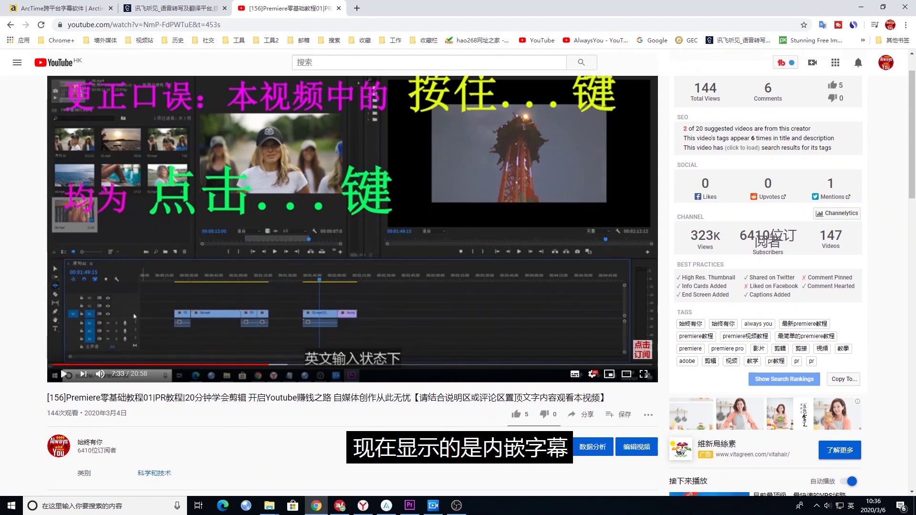
{"action": "key", "text": "c"}
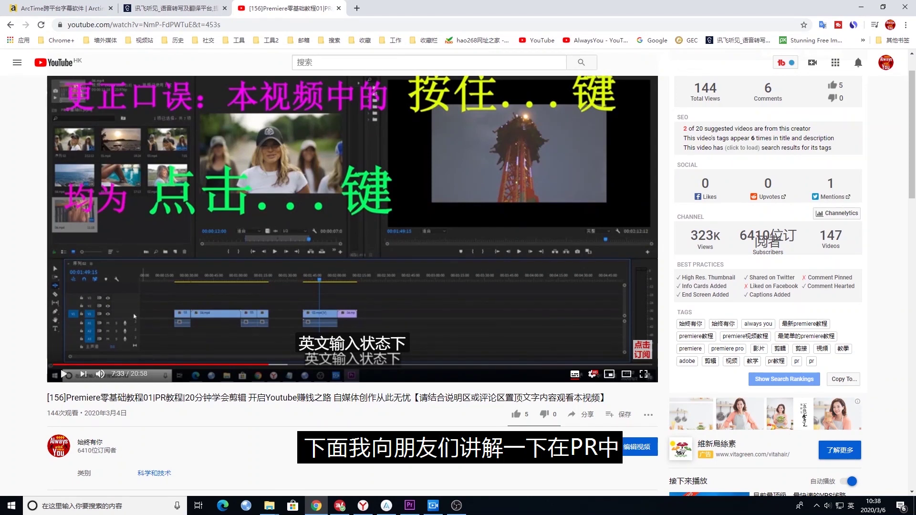
{"action": "left_click", "coordinate": [411, 508]}
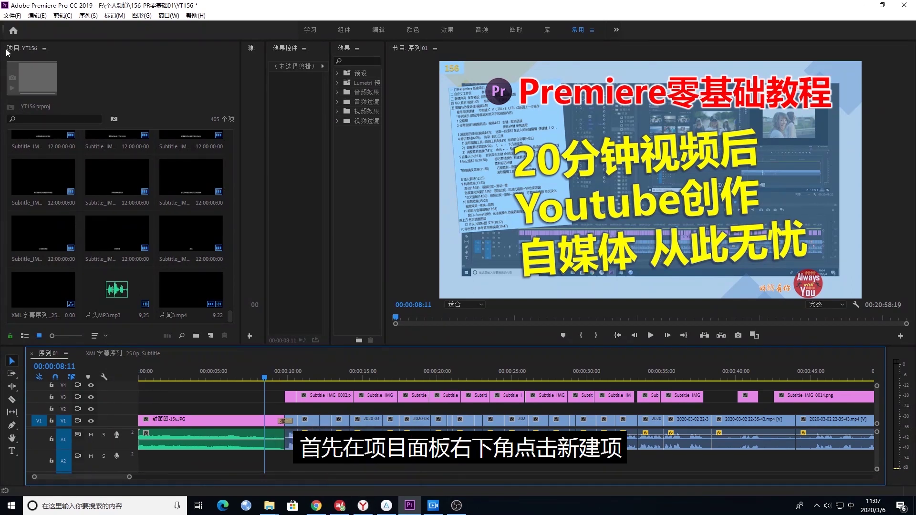
- Create a new 图文电视 (Teletext) caption item, level 1 at 25 fps, keeping other defaults
{"action": "left_click", "coordinate": [210, 337]}
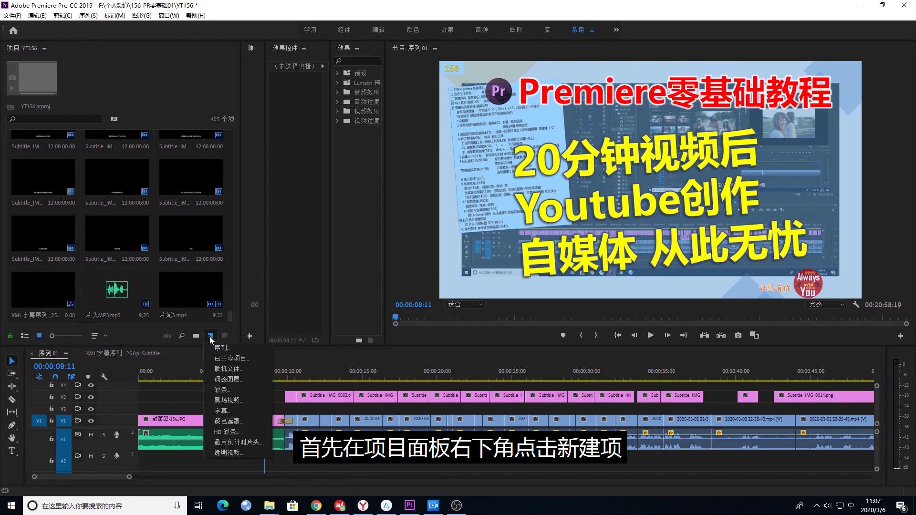
{"action": "left_click", "coordinate": [227, 410]}
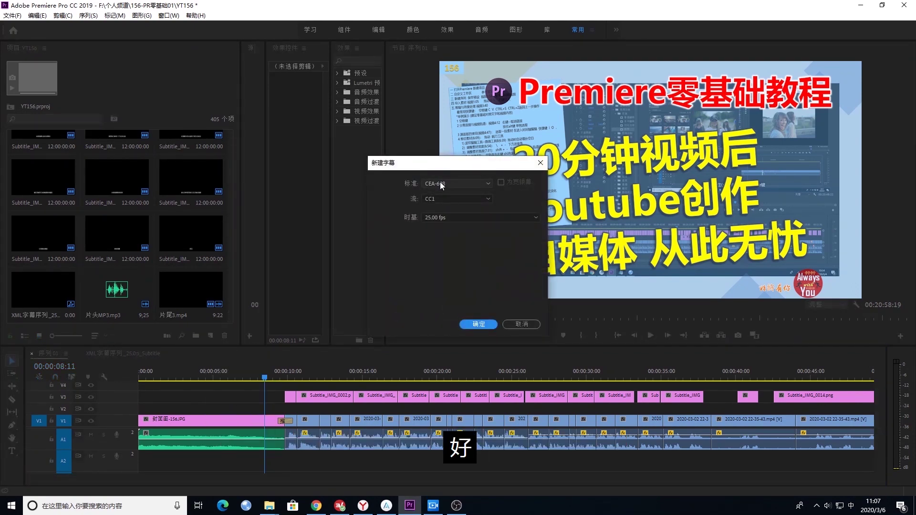
{"action": "left_click", "coordinate": [465, 185]}
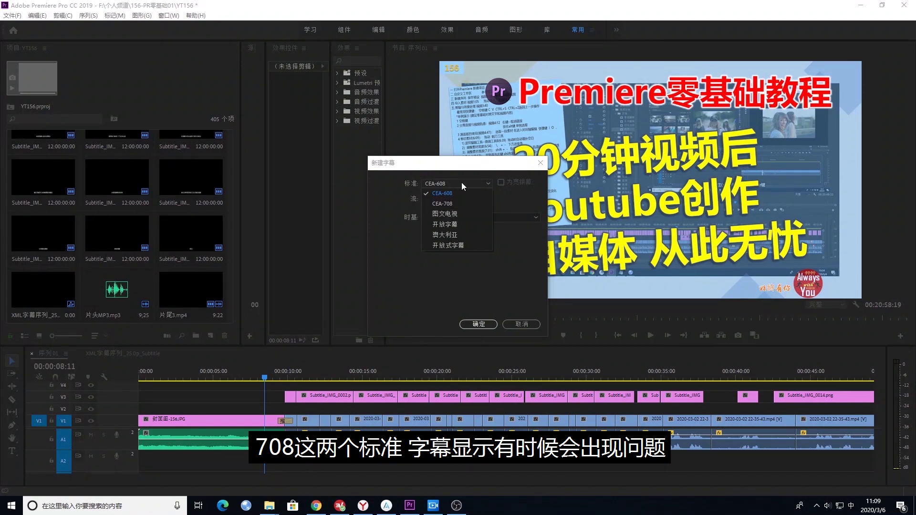
{"action": "left_click", "coordinate": [457, 213]}
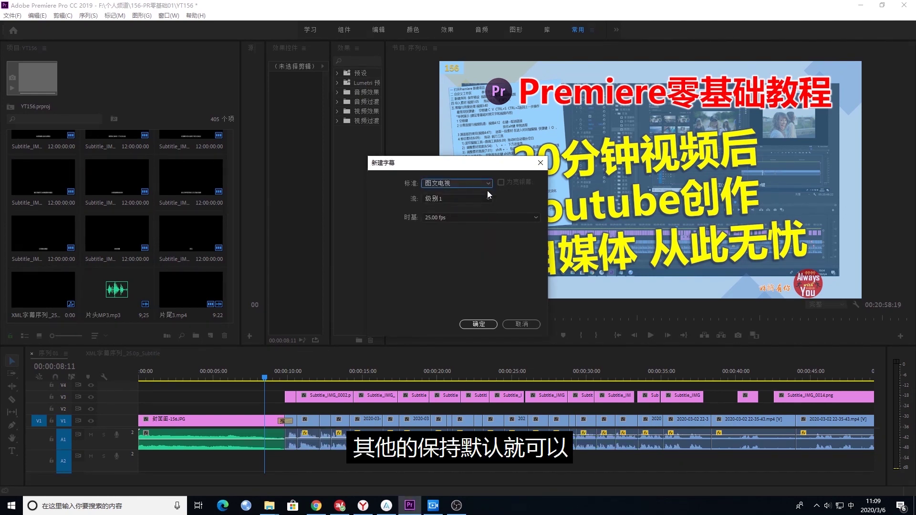
{"action": "left_click", "coordinate": [484, 324]}
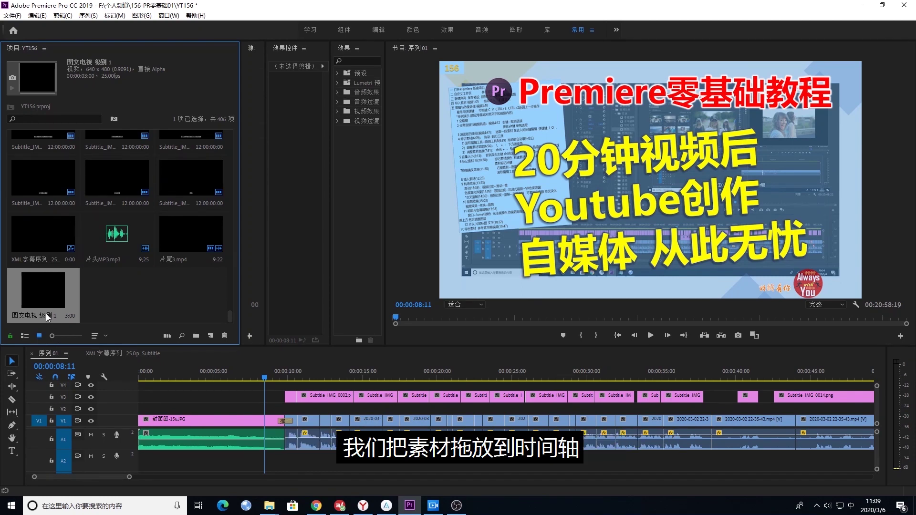
- Place the Teletext caption on V4 at 00:10 and trim it to the first audio section
{"action": "mouse_move", "coordinate": [46, 313]}
{"action": "left_mouse_down"}
{"action": "mouse_move", "coordinate": [286, 394]}
{"action": "mouse_move", "coordinate": [697, 384]}
{"action": "left_mouse_up"}
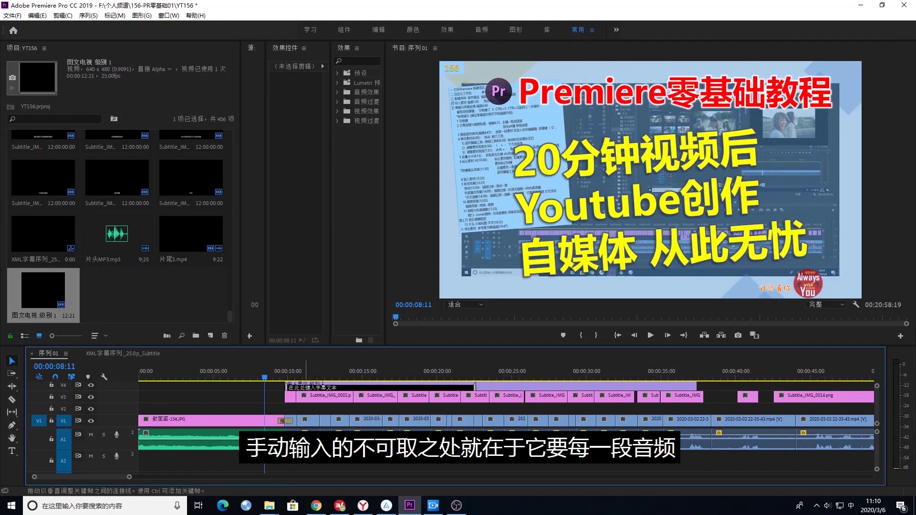
{"action": "key", "text": "equal"}
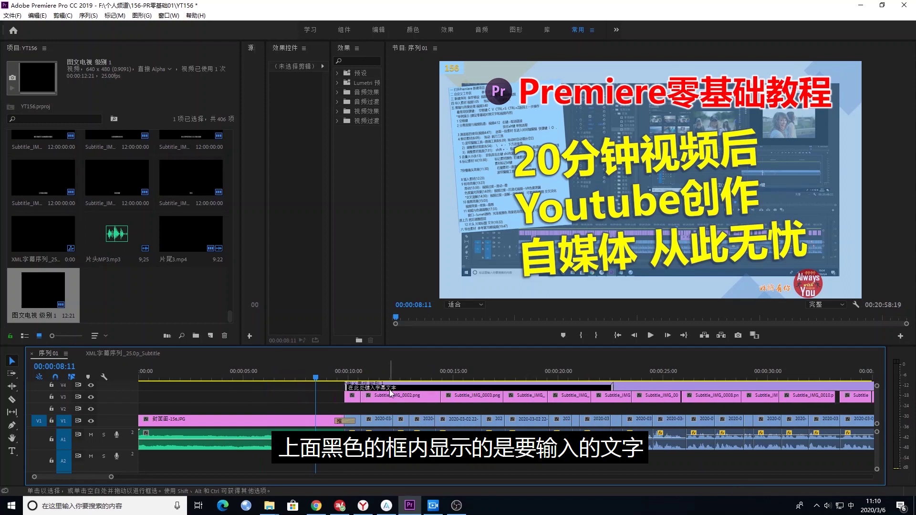
{"action": "left_click", "coordinate": [606, 388]}
{"action": "left_click_drag", "start_coordinate": [606, 387], "coordinate": [360, 387]}
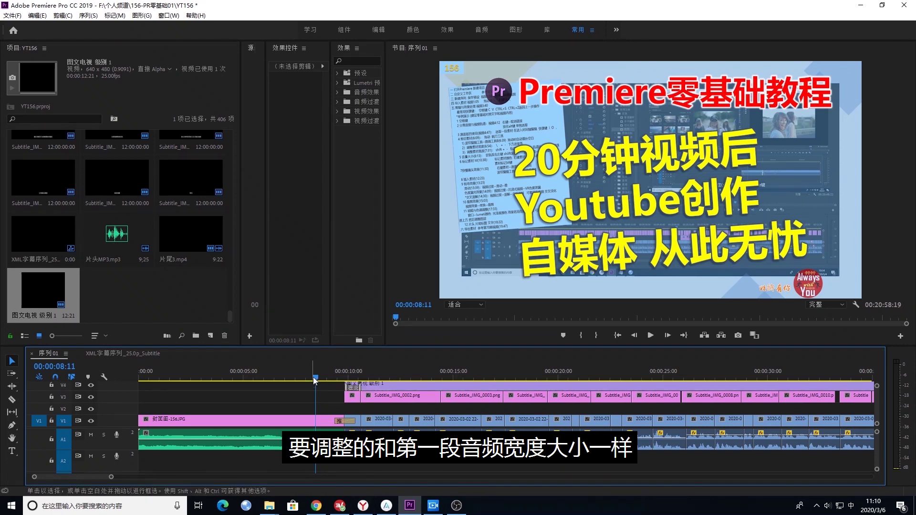
{"action": "left_click", "coordinate": [361, 378]}
- Open the Captions panel and change the caption text to 朋友们好
{"action": "left_click", "coordinate": [169, 15]}
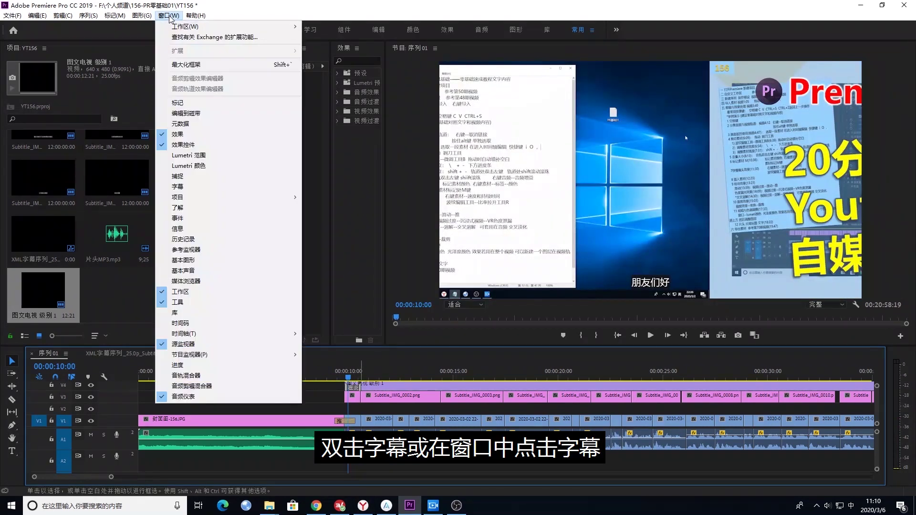
{"action": "left_click", "coordinate": [185, 188]}
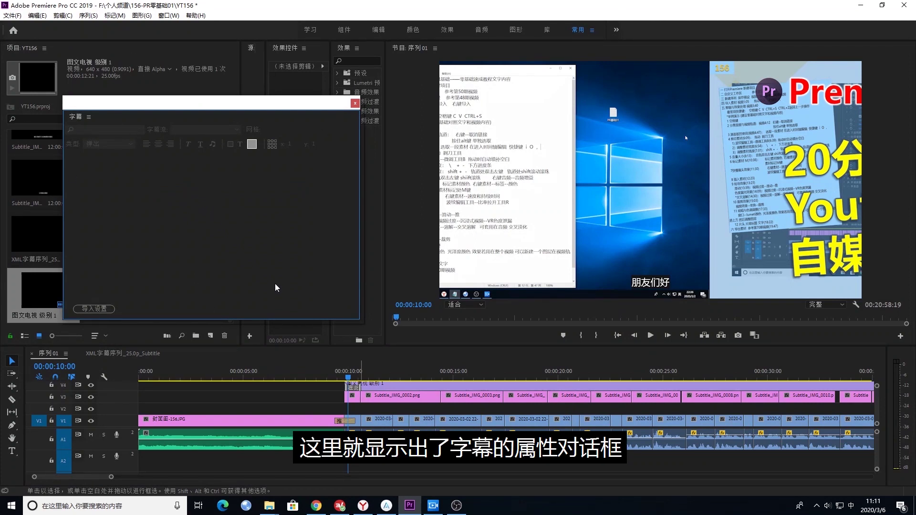
{"action": "left_click", "coordinate": [348, 392]}
{"action": "double_click", "coordinate": [320, 162]}
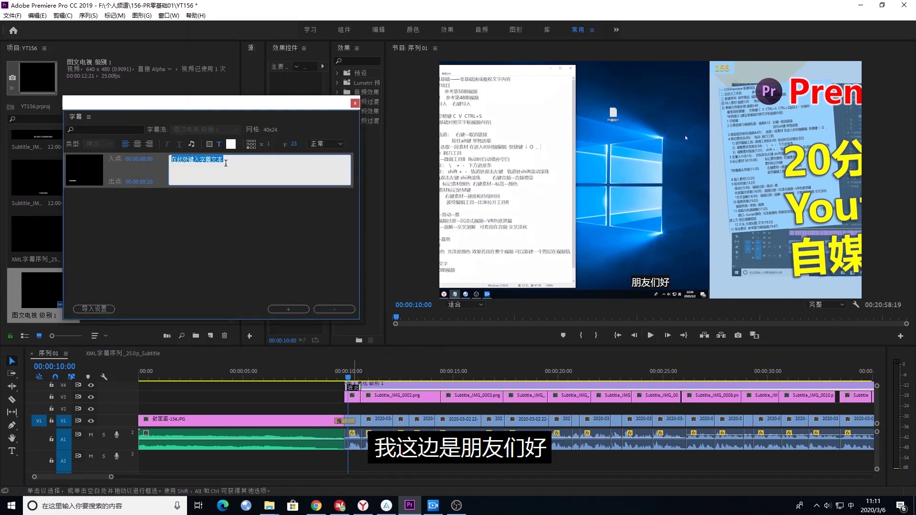
{"action": "type", "text": "朋友们好"}
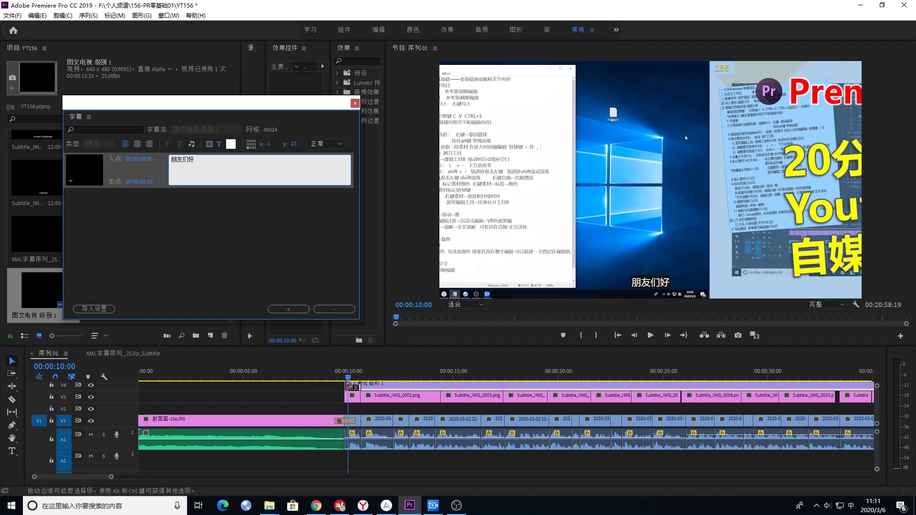
{"action": "left_click", "coordinate": [325, 394]}
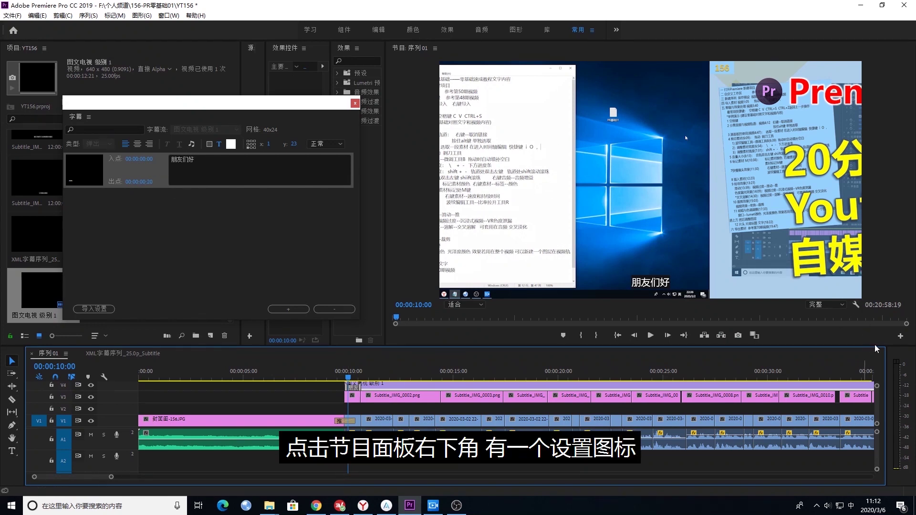
- Set the program monitor's closed caption display standard to 图文电视
{"action": "left_click", "coordinate": [856, 306]}
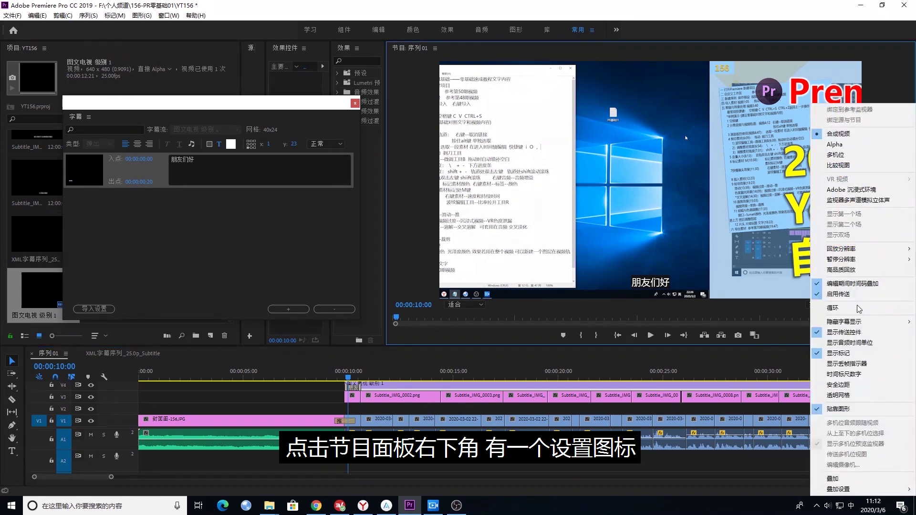
{"action": "mouse_move", "coordinate": [844, 322]}
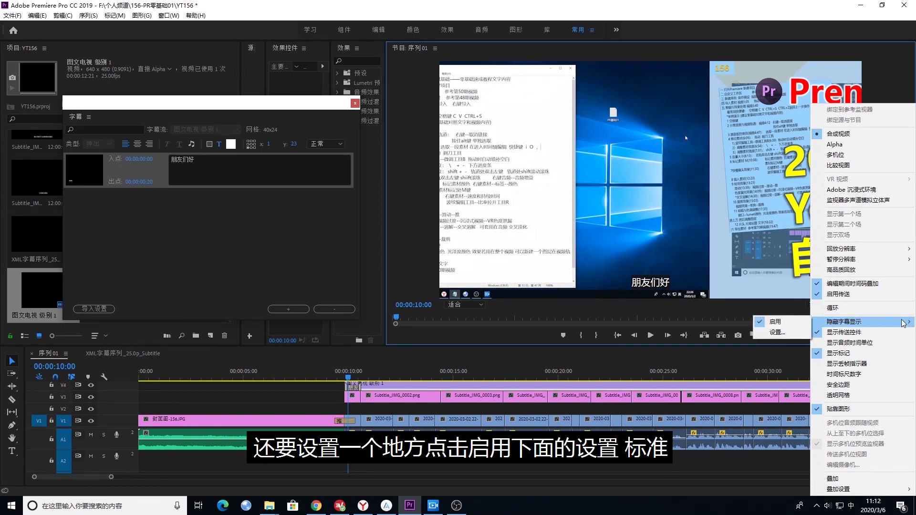
{"action": "left_click", "coordinate": [777, 333]}
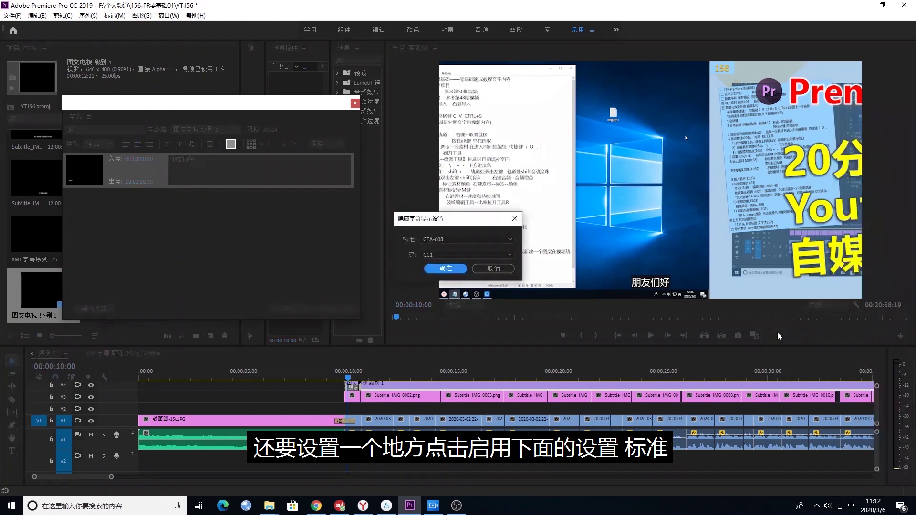
{"action": "left_click", "coordinate": [512, 242]}
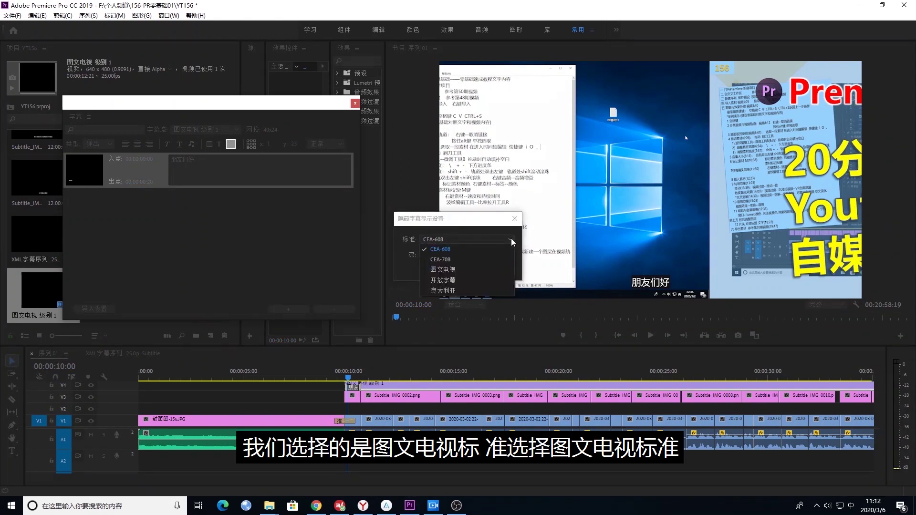
{"action": "left_click", "coordinate": [439, 271]}
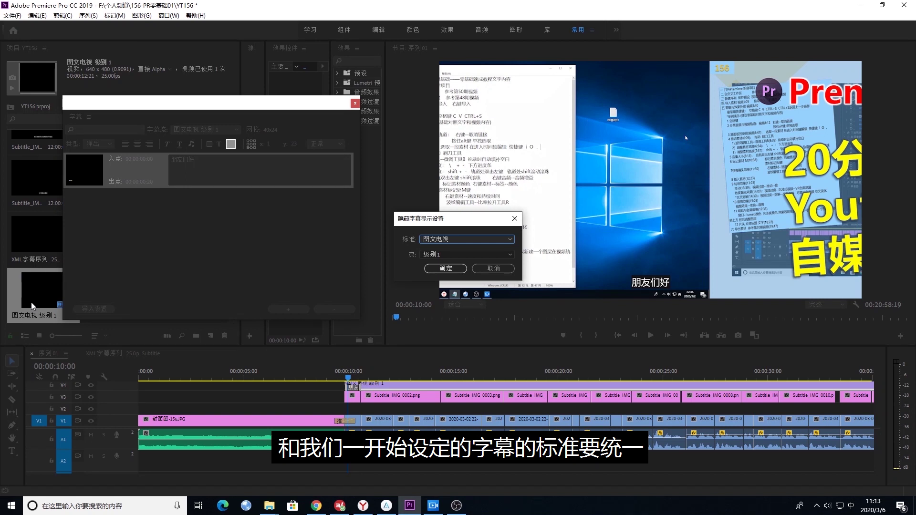
{"action": "left_click", "coordinate": [445, 268]}
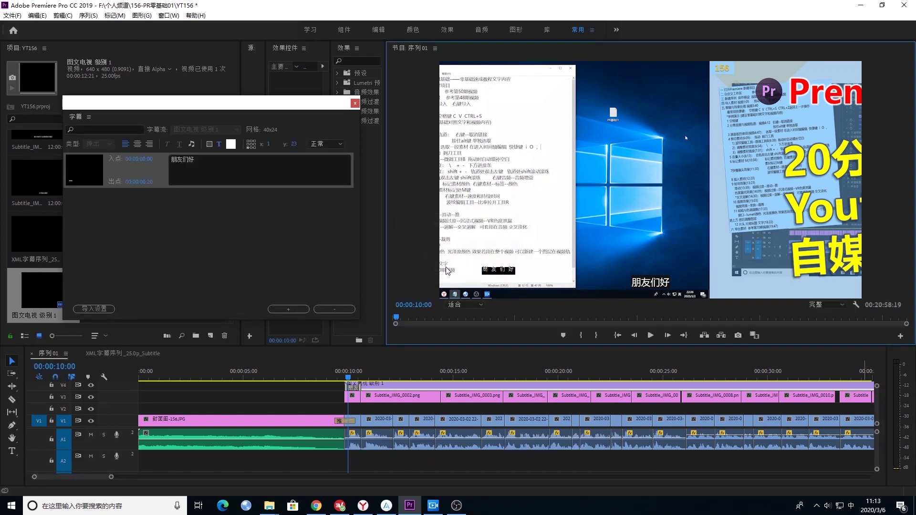
- Try top, middle and top-right positions, then settle 朋友们好 at bottom centre
{"action": "left_click", "coordinate": [356, 389]}
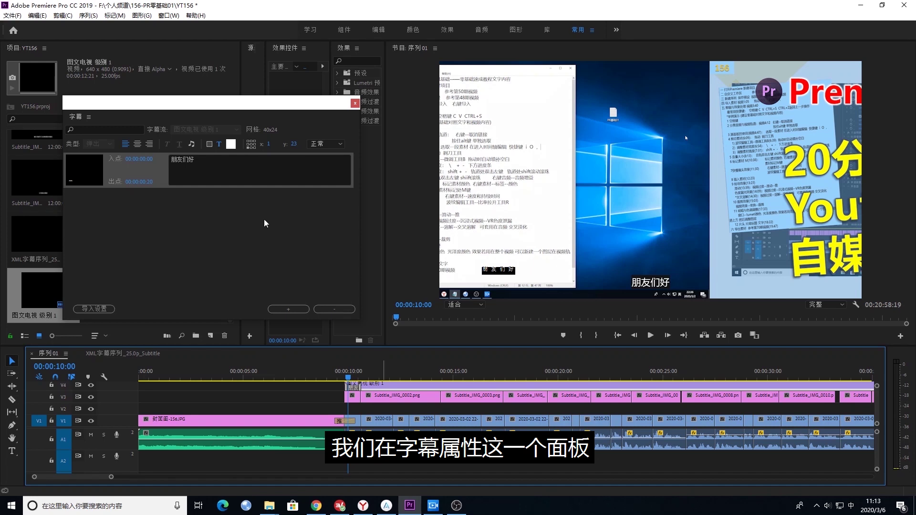
{"action": "left_click", "coordinate": [251, 146]}
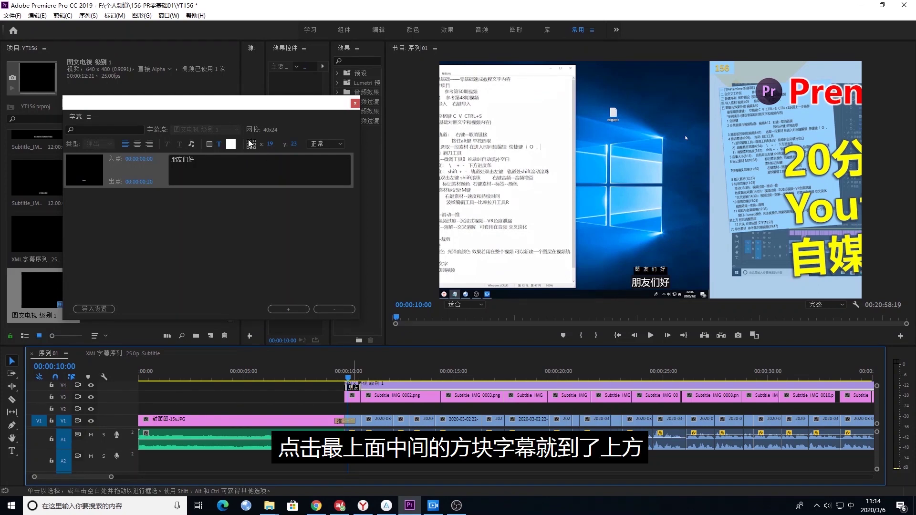
{"action": "left_click", "coordinate": [252, 142]}
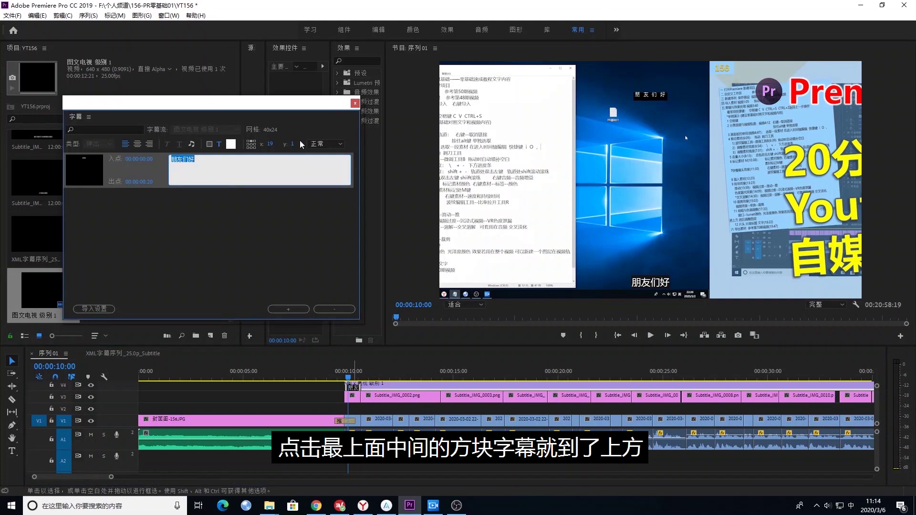
{"action": "left_click", "coordinate": [251, 147]}
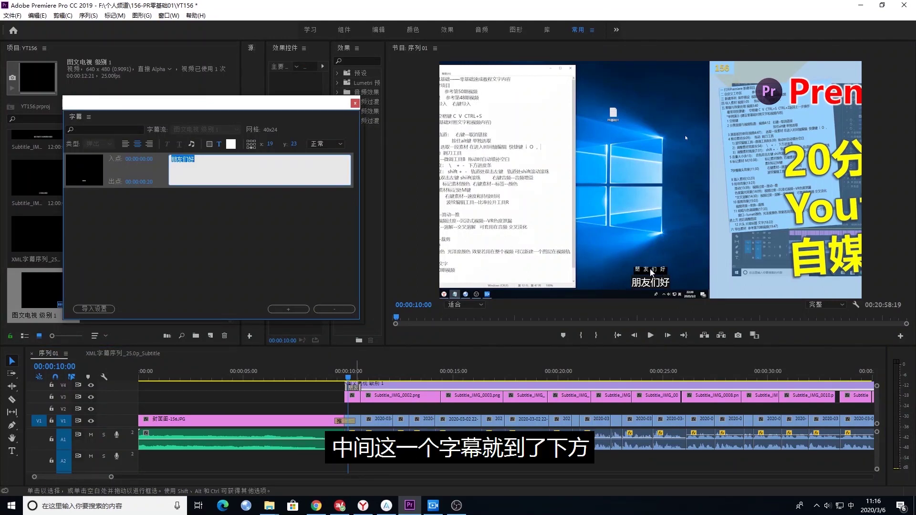
{"action": "left_click_drag", "start_coordinate": [651, 272], "coordinate": [661, 191]}
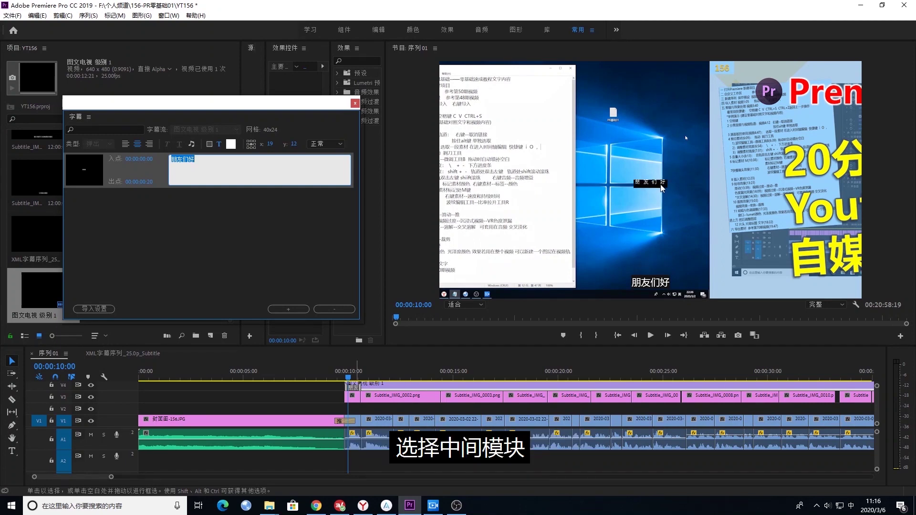
{"action": "left_click", "coordinate": [254, 141]}
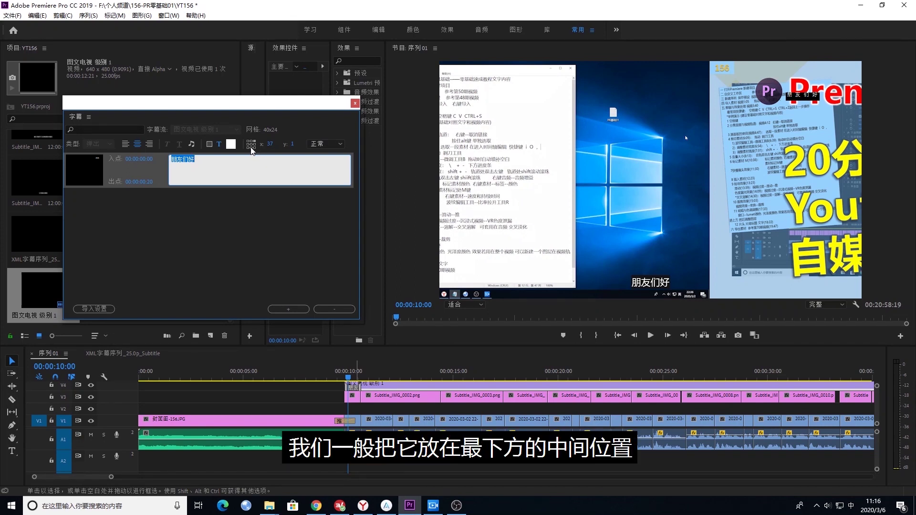
{"action": "left_click", "coordinate": [251, 147]}
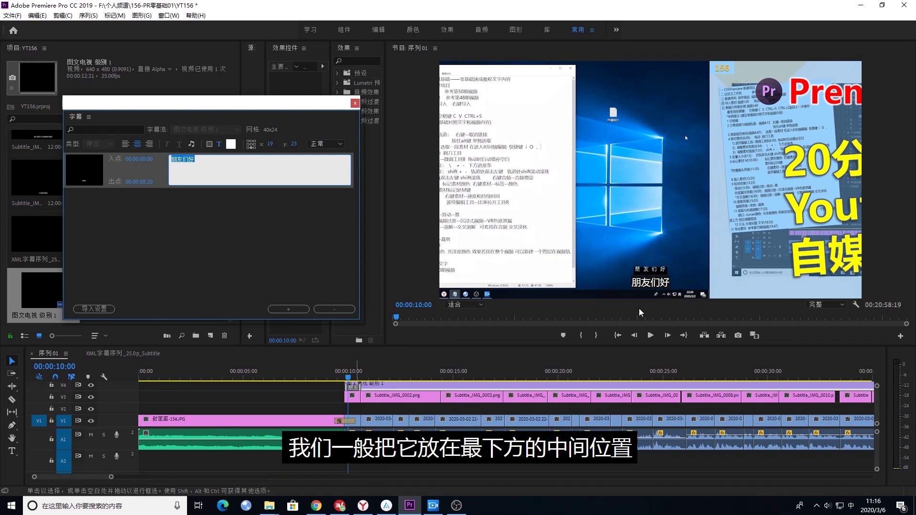
{"action": "left_click", "coordinate": [355, 389]}
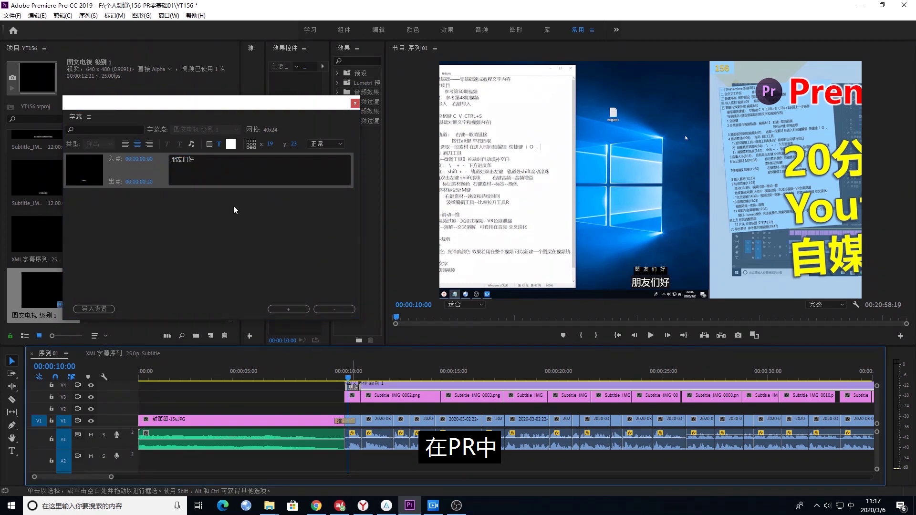
- Try a magenta background and yellow text on the 朋友们好 caption
{"action": "left_click", "coordinate": [204, 167]}
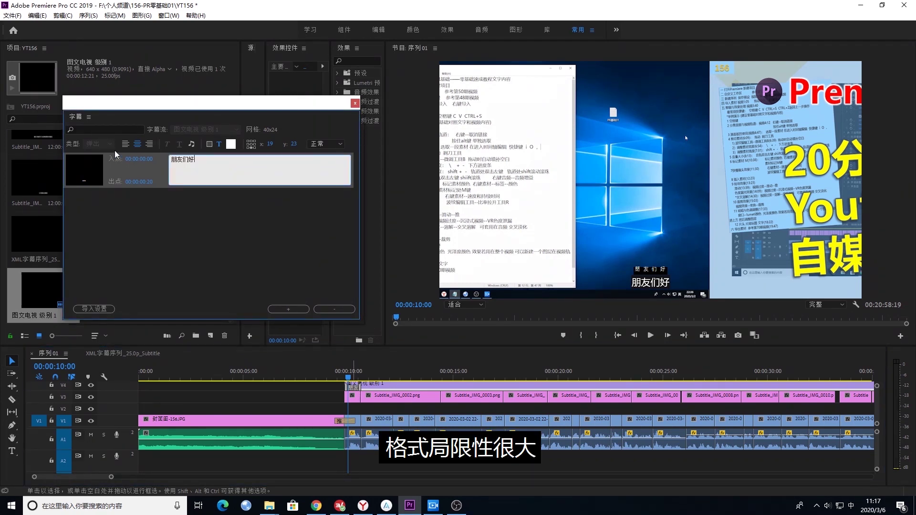
{"action": "left_click", "coordinate": [209, 145]}
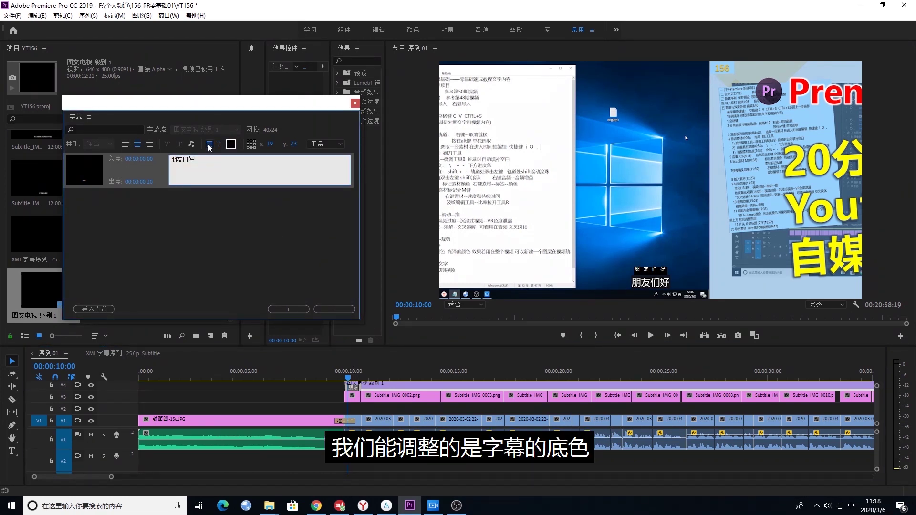
{"action": "left_click", "coordinate": [219, 145]}
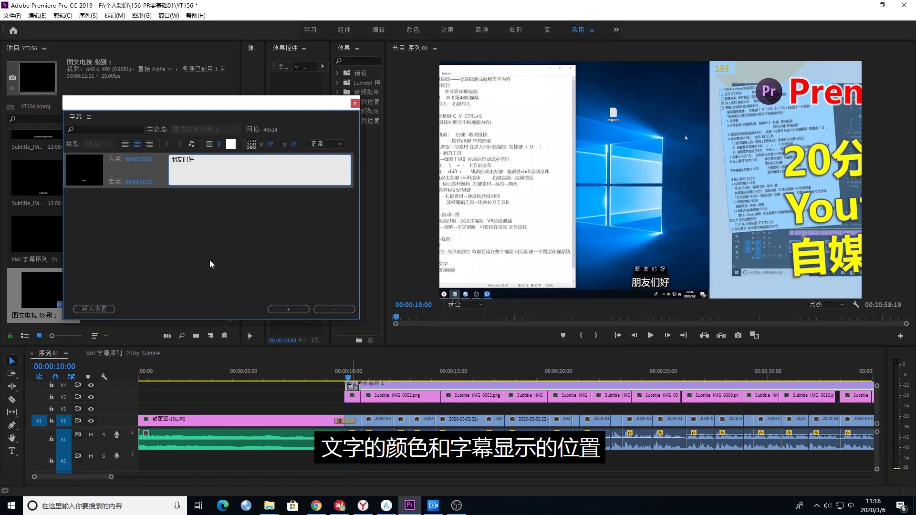
{"action": "left_click", "coordinate": [209, 145]}
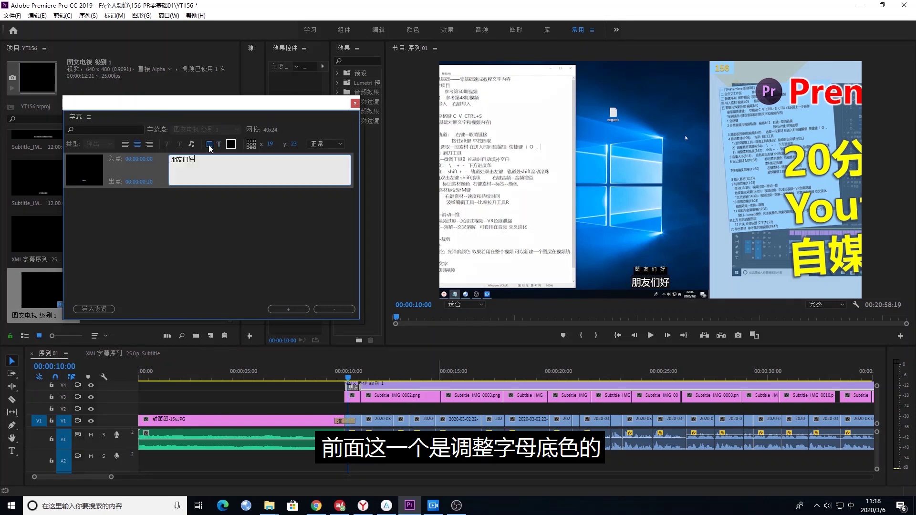
{"action": "left_click", "coordinate": [231, 145]}
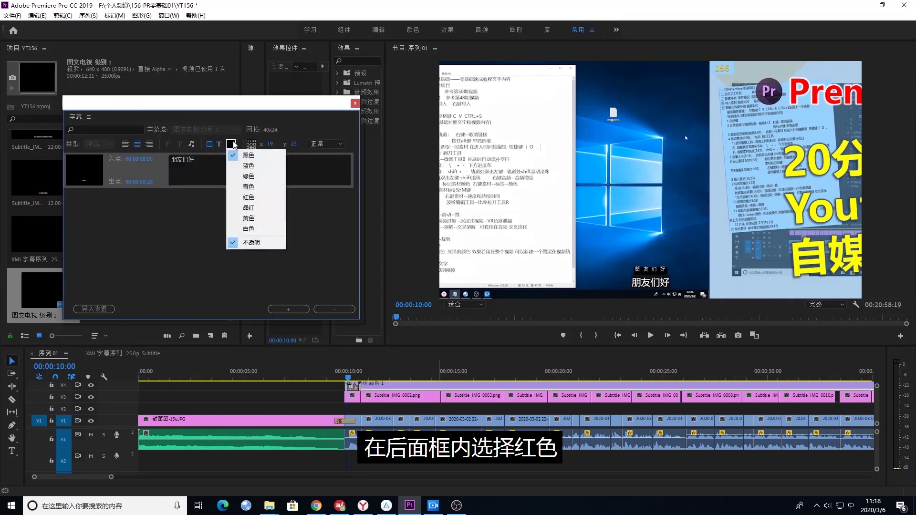
{"action": "left_click", "coordinate": [249, 209]}
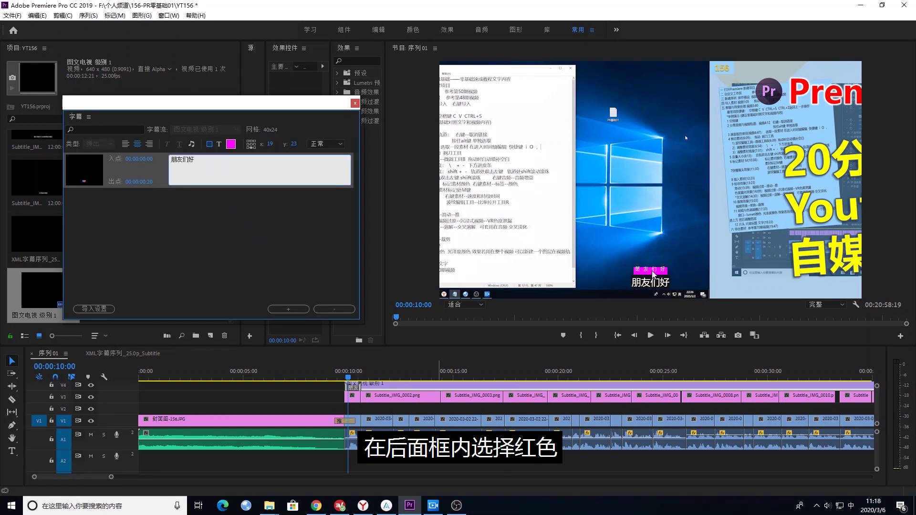
{"action": "left_click", "coordinate": [218, 144]}
{"action": "left_click", "coordinate": [231, 144]}
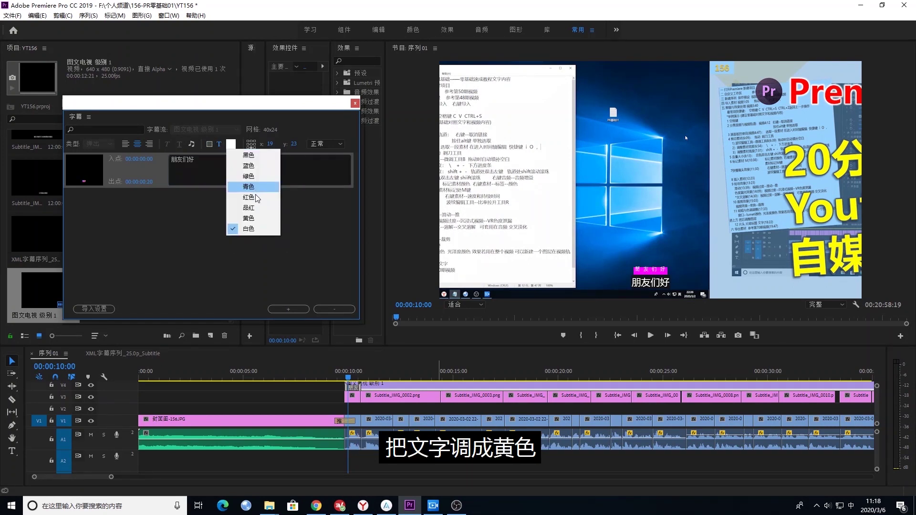
{"action": "left_click", "coordinate": [257, 219]}
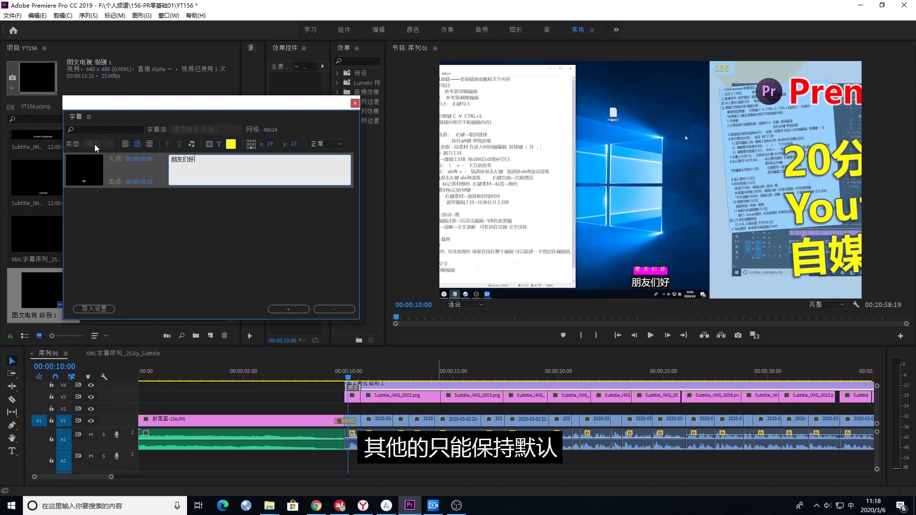
- Return the caption to white text on a black background
{"action": "left_click", "coordinate": [209, 144]}
{"action": "left_click", "coordinate": [219, 144]}
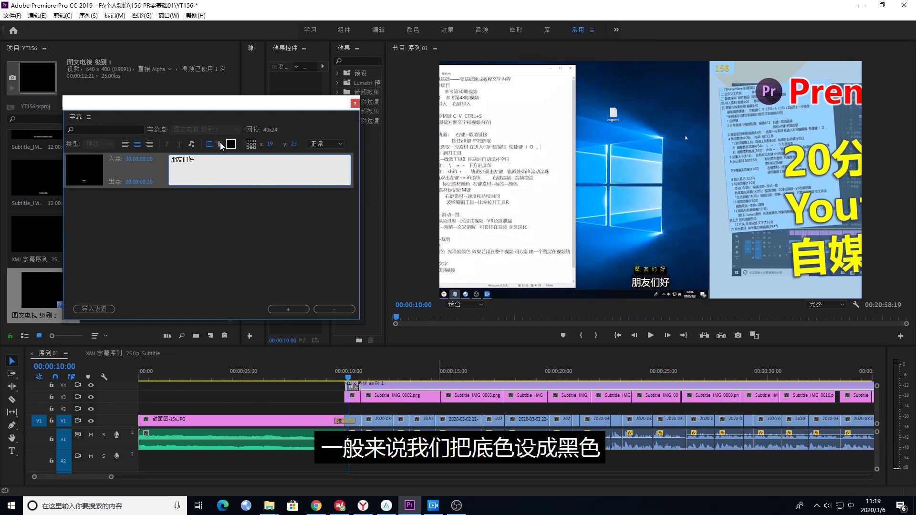
{"action": "left_click", "coordinate": [231, 144]}
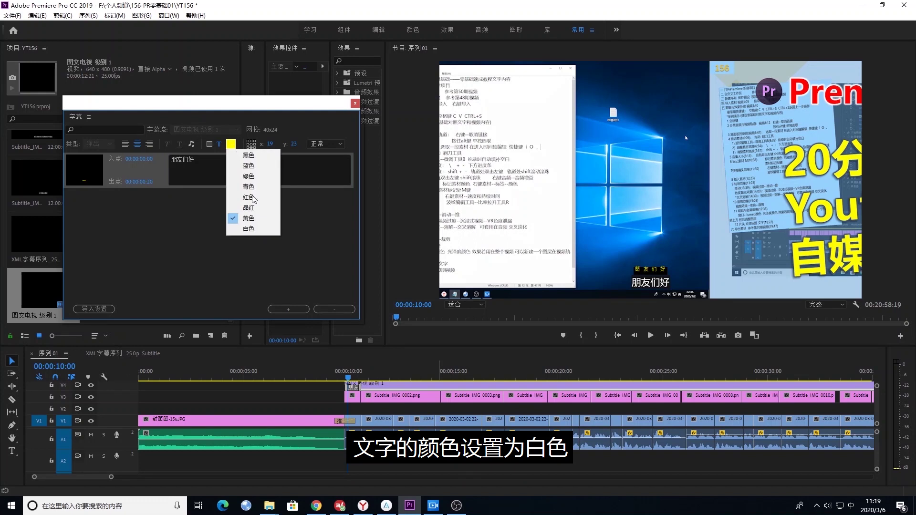
{"action": "left_click", "coordinate": [248, 228]}
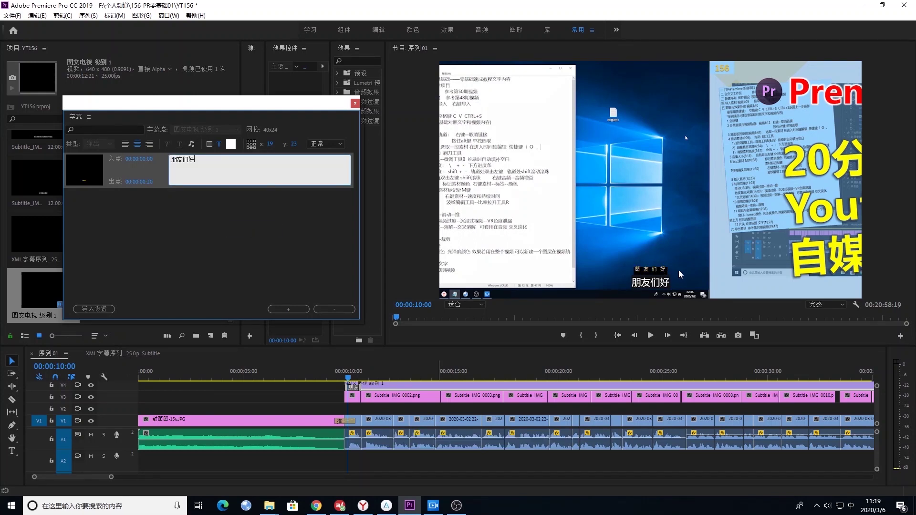
{"action": "left_click", "coordinate": [351, 371]}
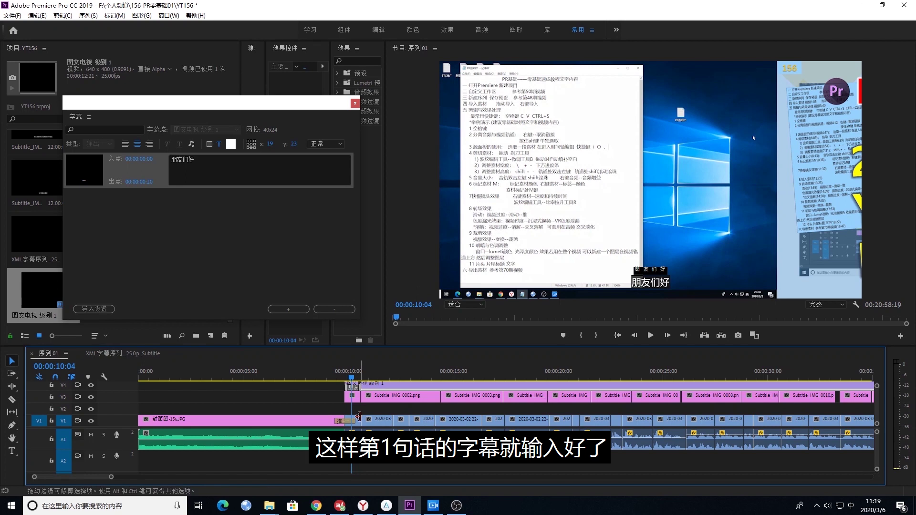
- Add a second caption, 欢迎来到我的频道本期视频向朋友们演示一下, after 朋友们好
{"action": "left_click", "coordinate": [288, 309]}
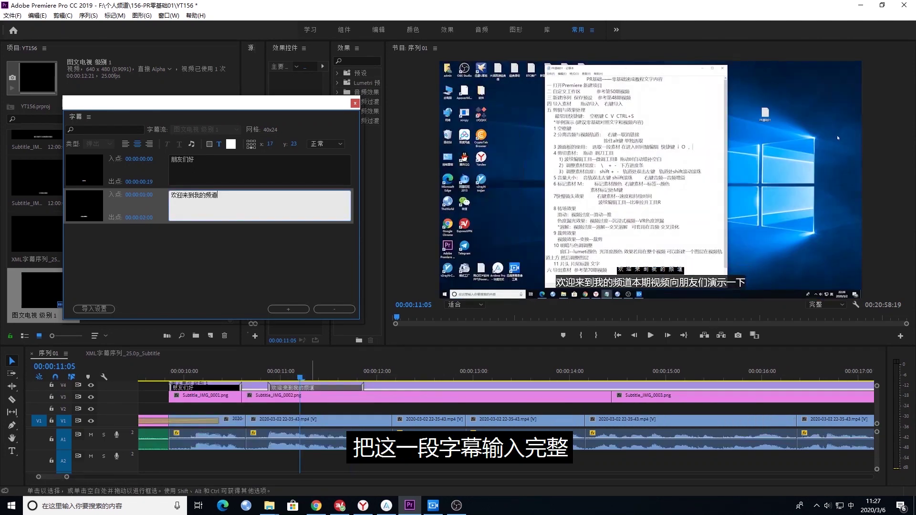
{"action": "type", "text": "本期视频向朋友们"}
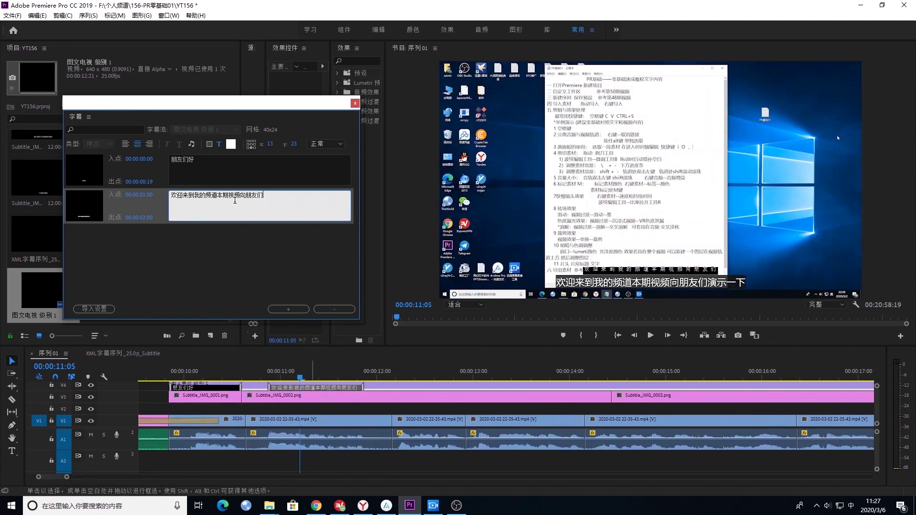
{"action": "type", "text": "演示一下"}
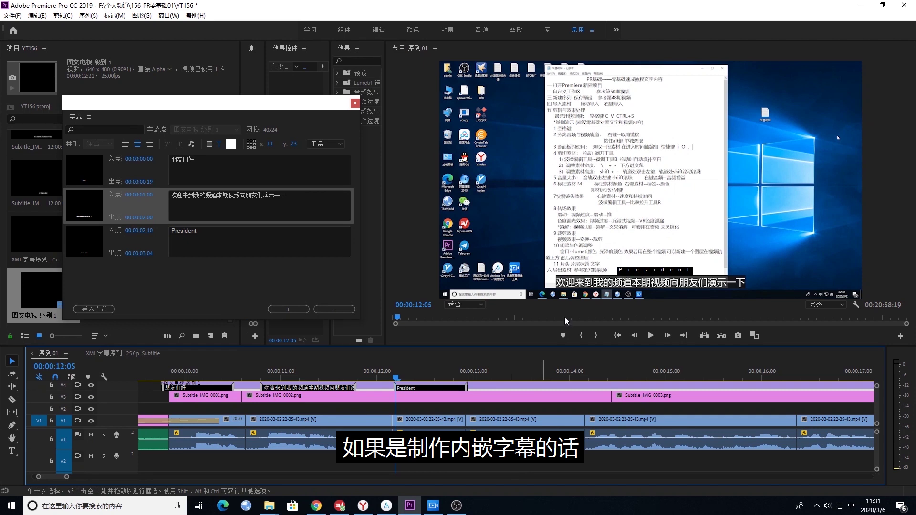
{"action": "left_click", "coordinate": [355, 103]}
{"action": "left_click", "coordinate": [210, 335]}
- Create a new caption item with the 开放式字幕 (open captions) standard
{"action": "left_click", "coordinate": [229, 412]}
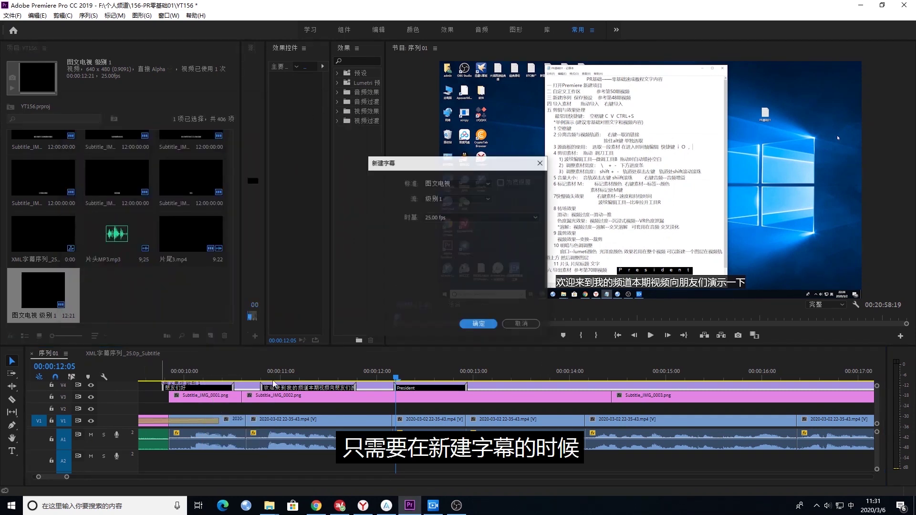
{"action": "left_click", "coordinate": [484, 183]}
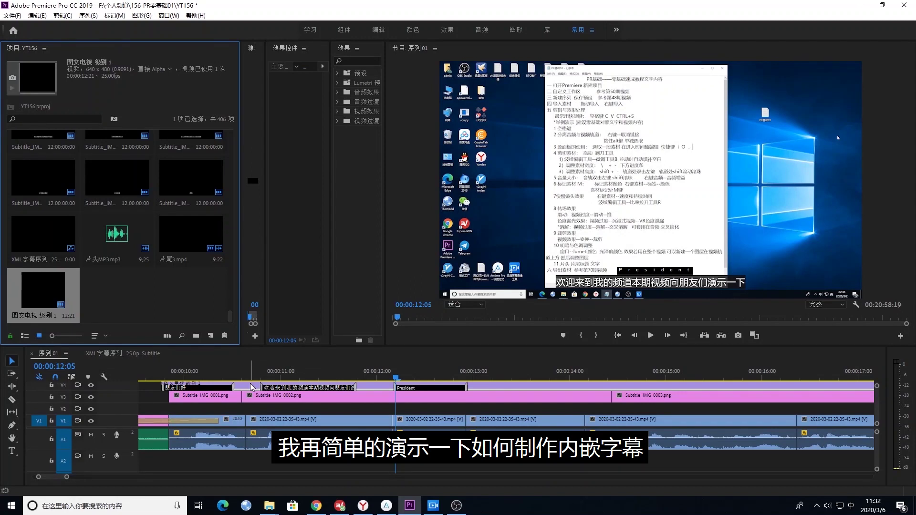
{"action": "left_click", "coordinate": [210, 336]}
{"action": "left_click", "coordinate": [221, 411]}
{"action": "left_click", "coordinate": [457, 183]}
{"action": "left_click", "coordinate": [462, 245]}
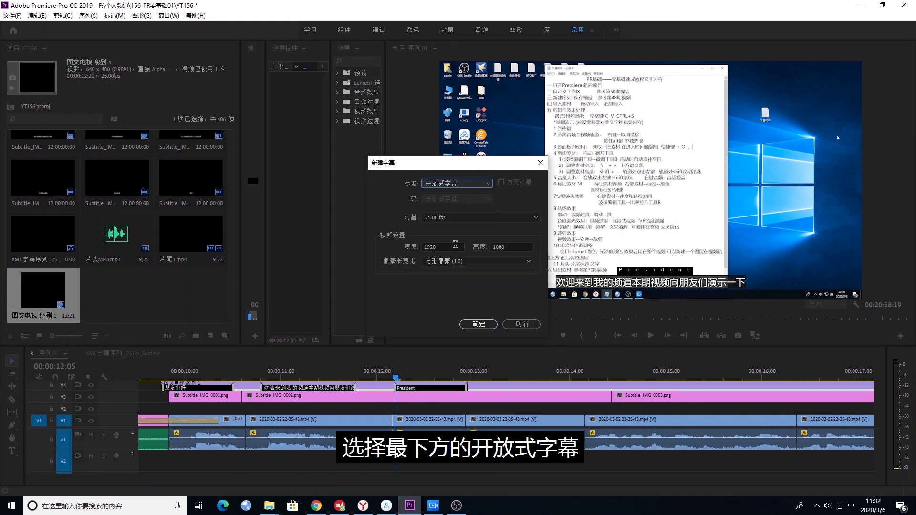
{"action": "left_click", "coordinate": [479, 324]}
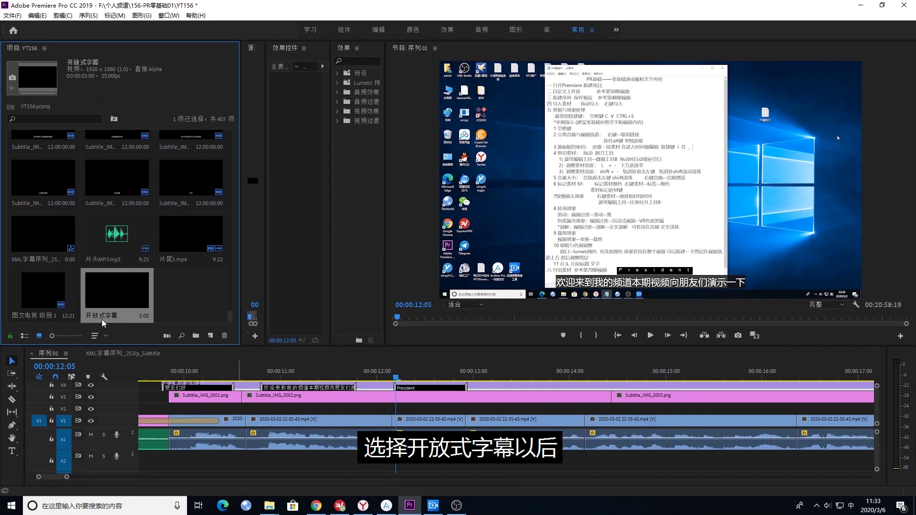
- Switch the monitor's caption display to open captions and delete the old Teletext clips
{"action": "left_click", "coordinate": [856, 305]}
{"action": "left_click", "coordinate": [783, 369]}
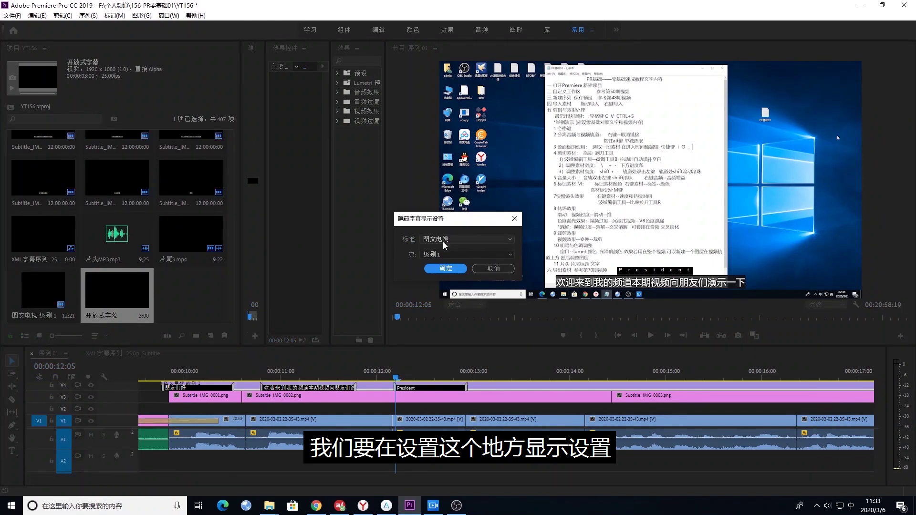
{"action": "left_click", "coordinate": [466, 239]}
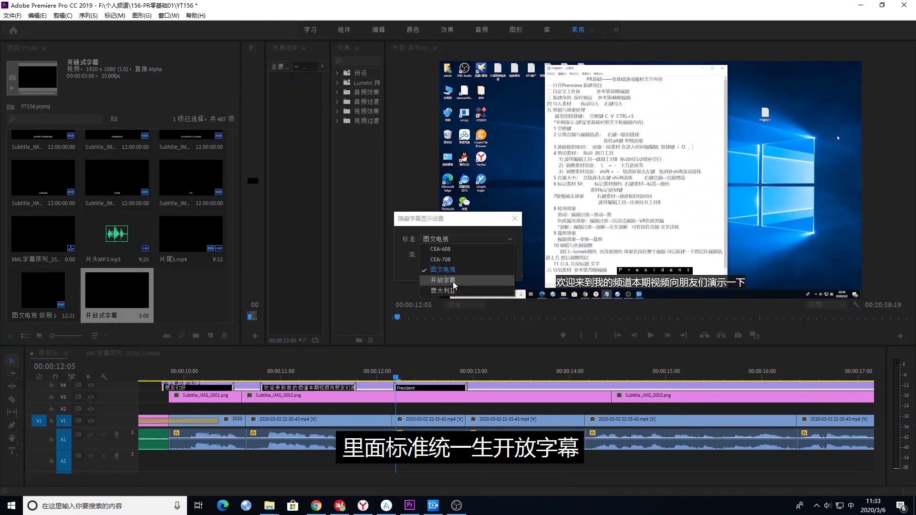
{"action": "left_click", "coordinate": [454, 285]}
{"action": "left_click", "coordinate": [556, 387]}
{"action": "key", "text": "Delete"}
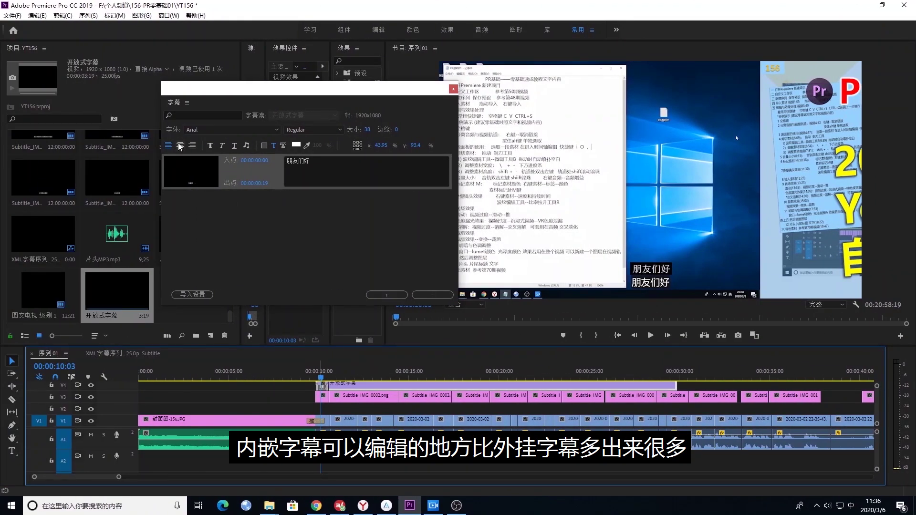
- Make the 朋友们好 caption centred, bold, 微软雅黑 Light at size 65, then delete its V4 clip
{"action": "left_click", "coordinate": [180, 147]}
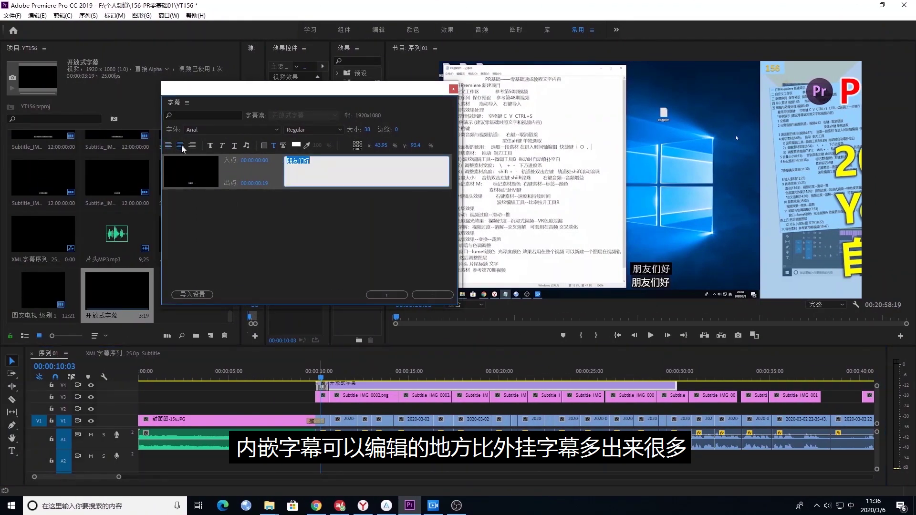
{"action": "left_click", "coordinate": [211, 145]}
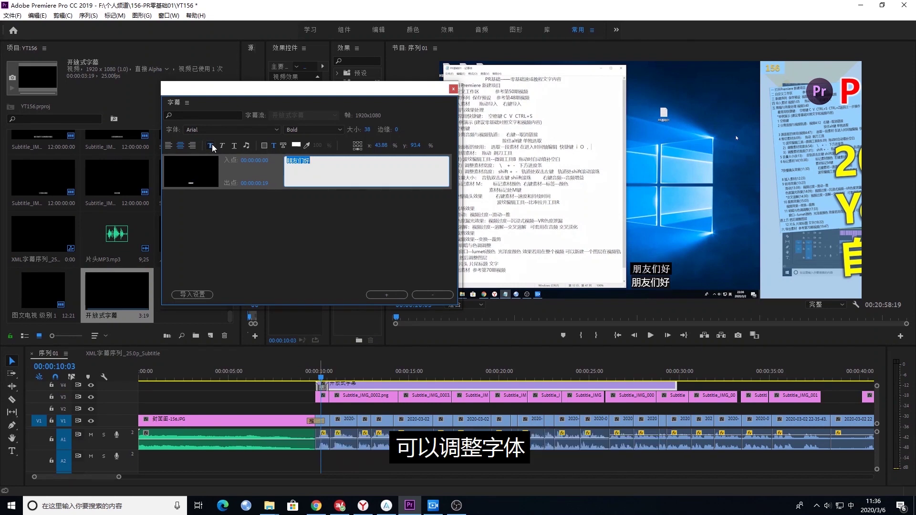
{"action": "left_click", "coordinate": [267, 130]}
{"action": "left_click_drag", "start_coordinate": [281, 163], "coordinate": [276, 449]}
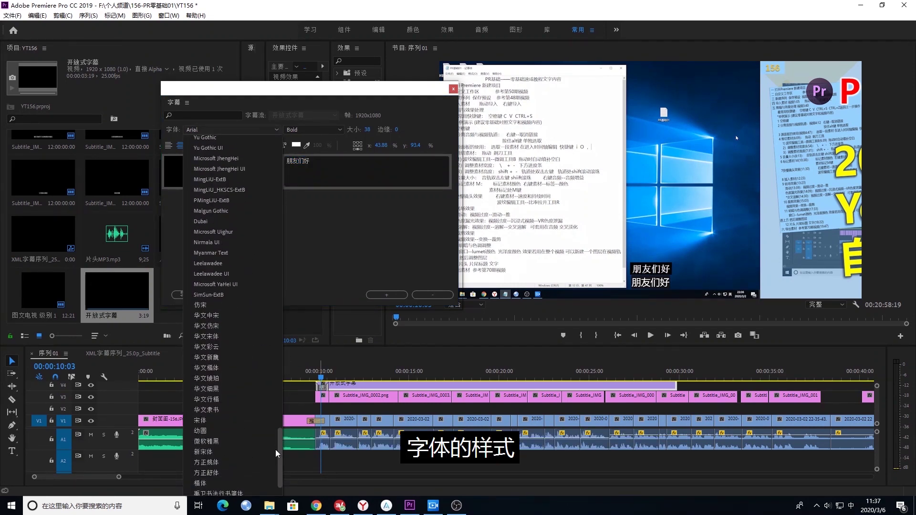
{"action": "left_click", "coordinate": [276, 450]}
{"action": "left_click", "coordinate": [309, 129]}
{"action": "left_click", "coordinate": [300, 151]}
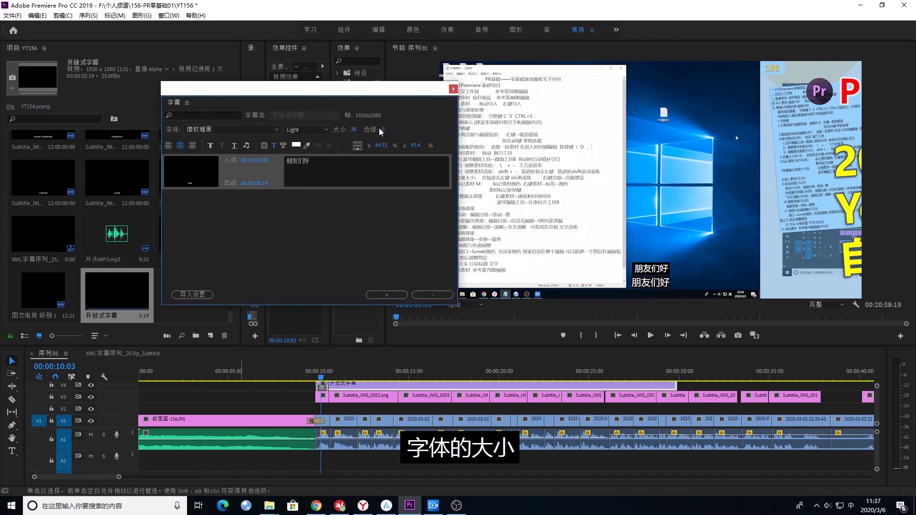
{"action": "left_click", "coordinate": [353, 129]}
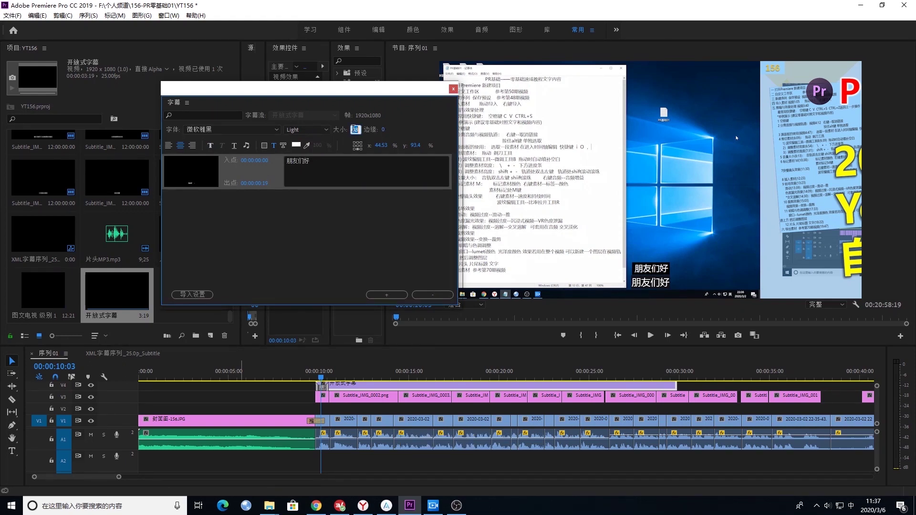
{"action": "type", "text": "65"}
{"action": "key", "text": "Return"}
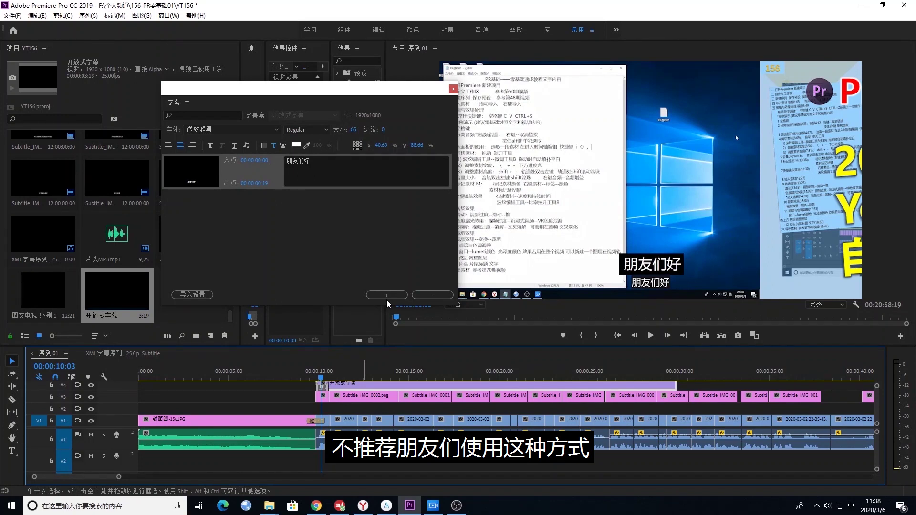
{"action": "left_click", "coordinate": [647, 386]}
{"action": "key", "text": "Delete"}
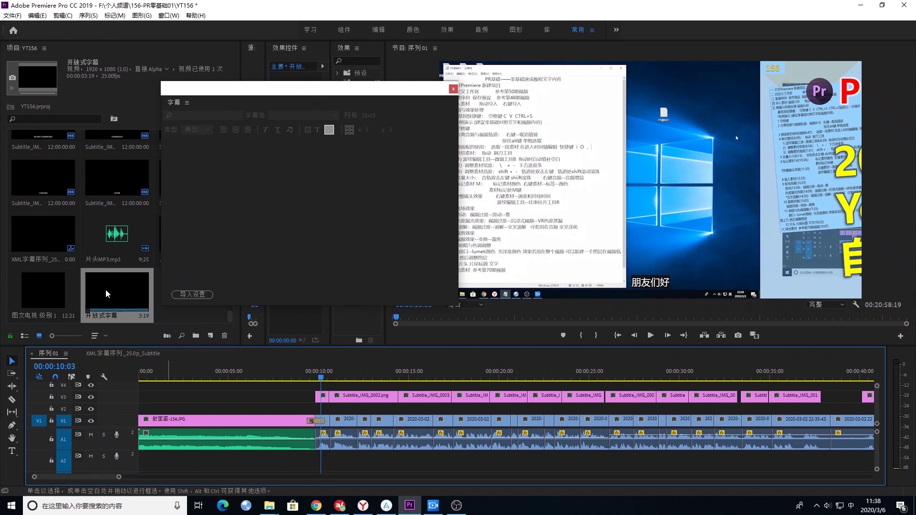
- Clear the 开放式字幕 and 图文电视 items from the Project panel and close the 字幕 panel
{"action": "right_click", "coordinate": [101, 291]}
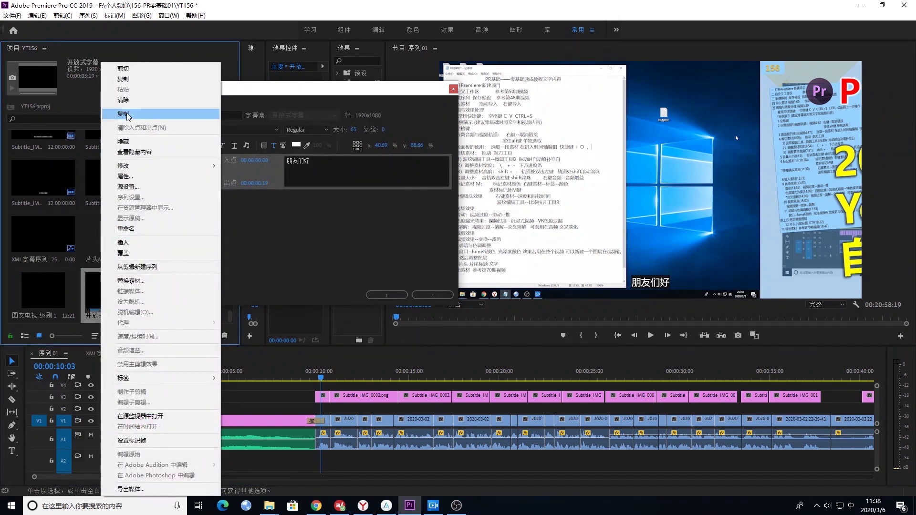
{"action": "left_click", "coordinate": [123, 100]}
{"action": "right_click", "coordinate": [44, 290]}
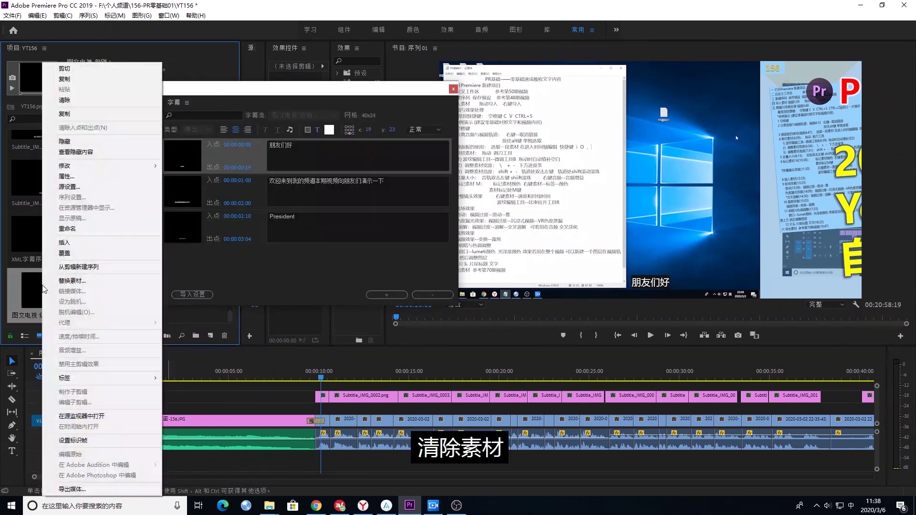
{"action": "left_click", "coordinate": [72, 102]}
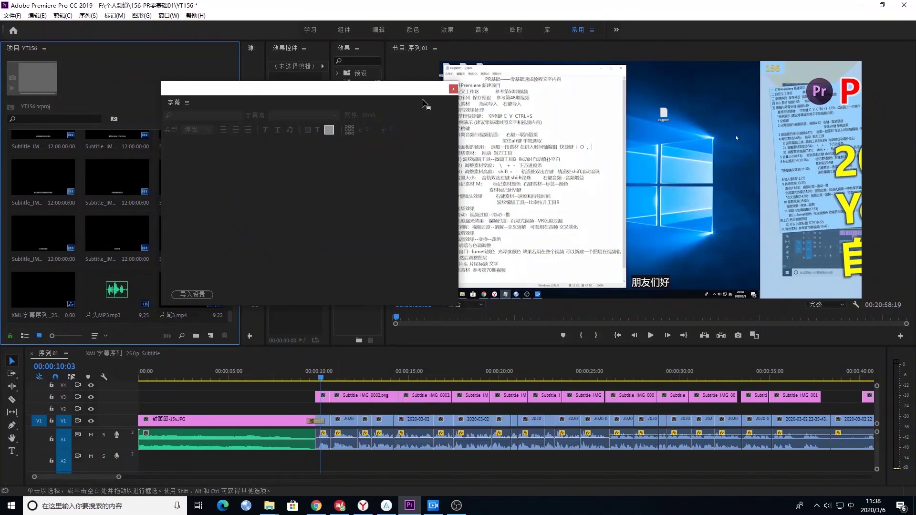
{"action": "left_click", "coordinate": [453, 89]}
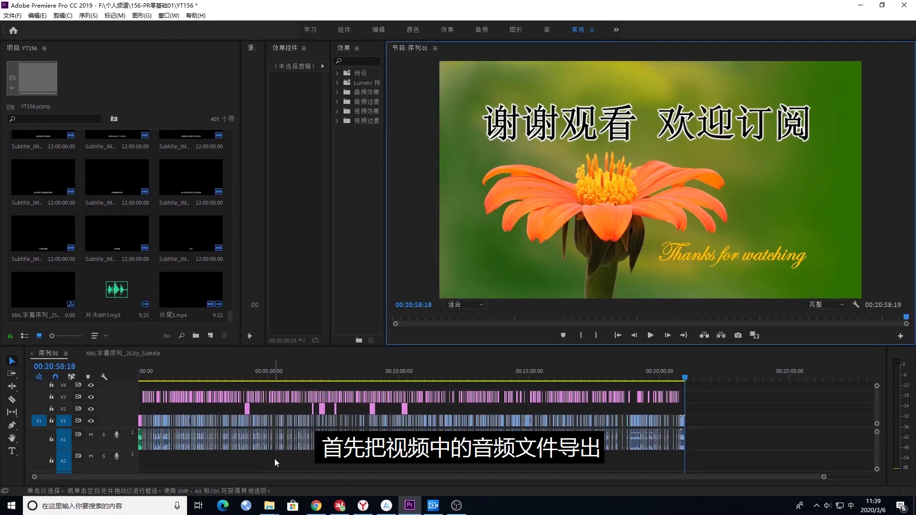
{"action": "left_click", "coordinate": [13, 16]}
{"action": "mouse_move", "coordinate": [28, 302]}
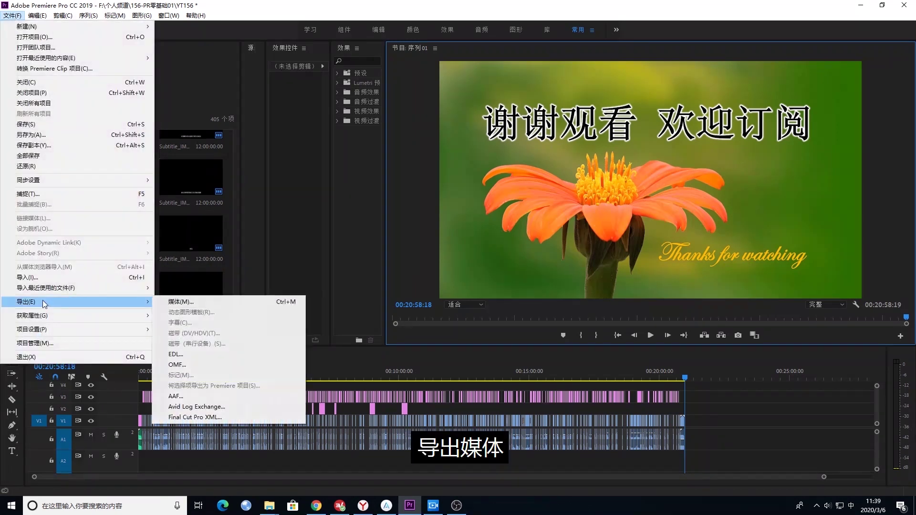
{"action": "left_click", "coordinate": [194, 302]}
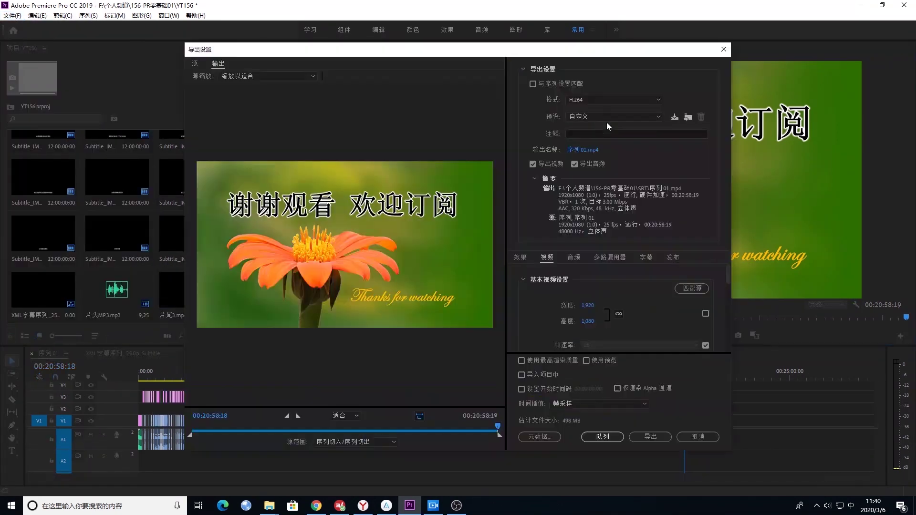
{"action": "left_click", "coordinate": [573, 100]}
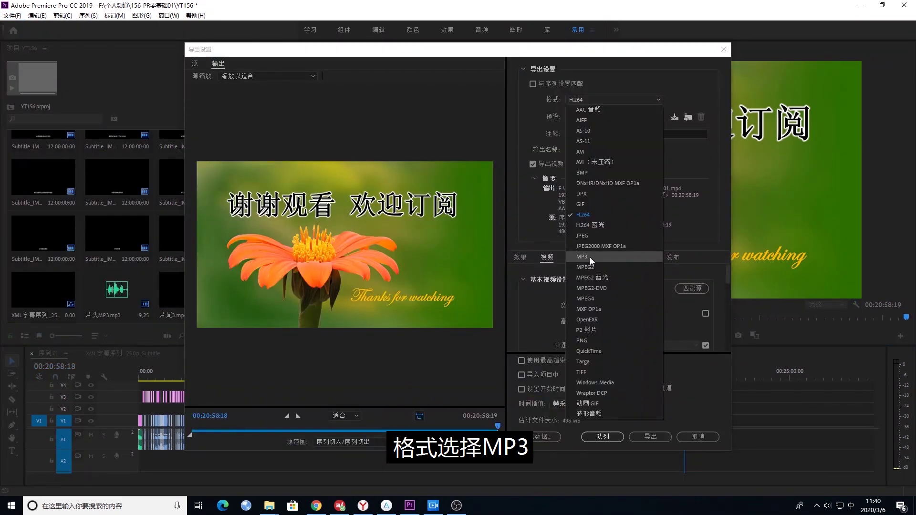
{"action": "left_click", "coordinate": [589, 256]}
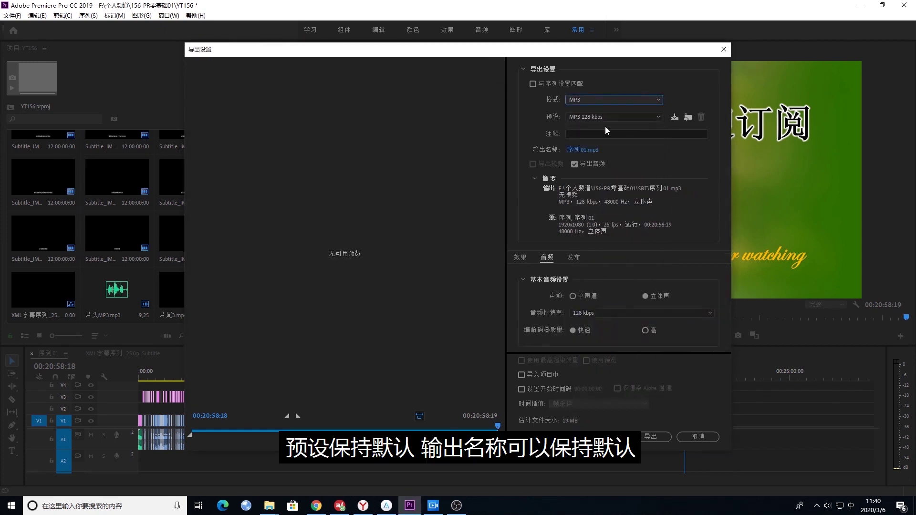
{"action": "left_click", "coordinate": [588, 150]}
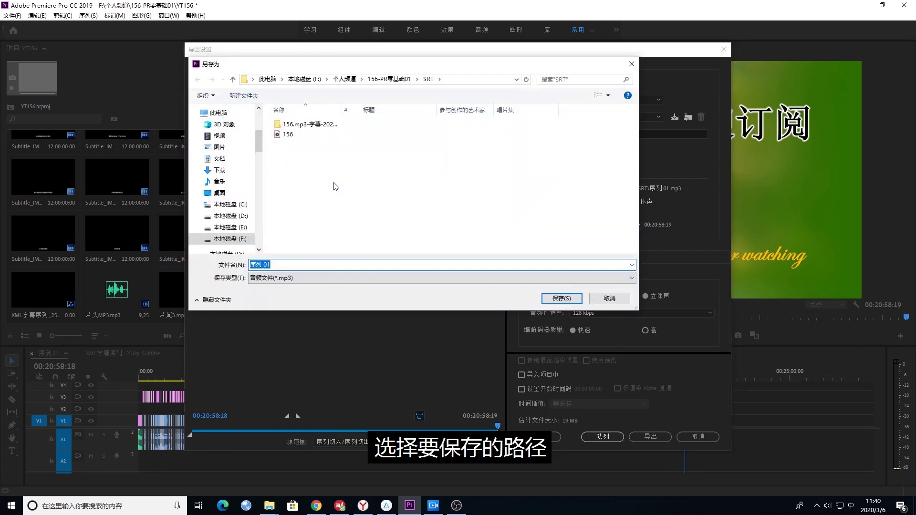
{"action": "key", "text": "Return"}
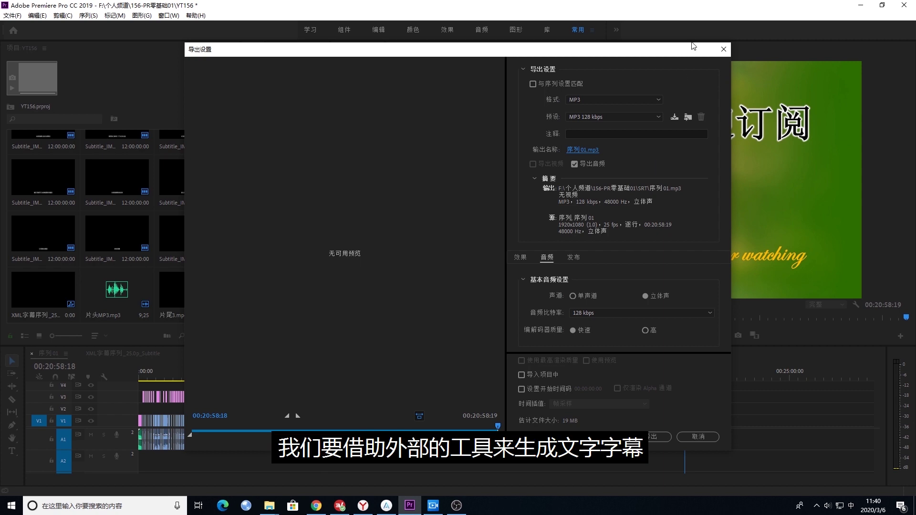
{"action": "left_click", "coordinate": [723, 50]}
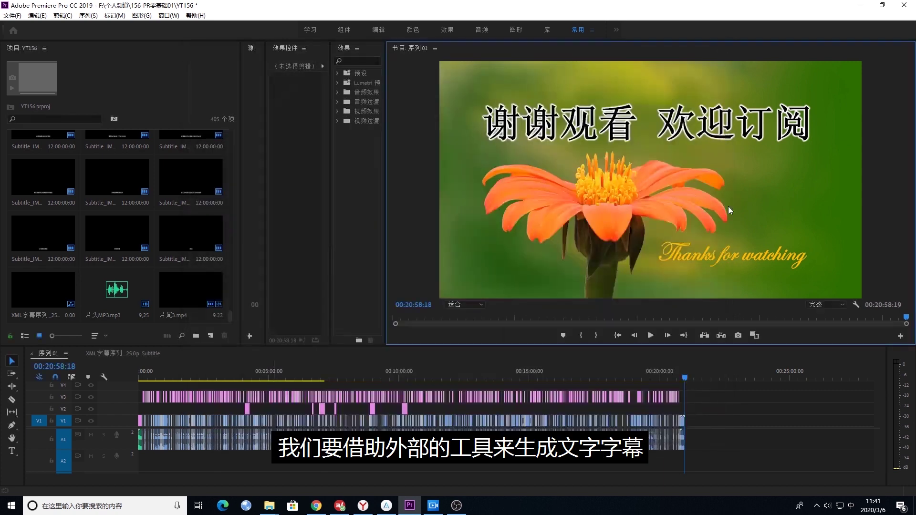
- In Chrome's iflyrec.com tab, start a 机器快转 order with 发布音视频
{"action": "left_click", "coordinate": [316, 507]}
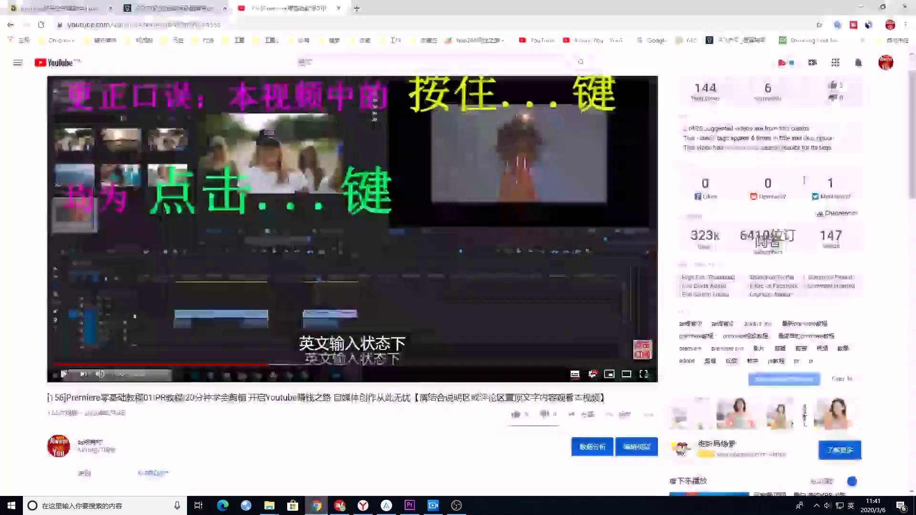
{"action": "left_click", "coordinate": [174, 8]}
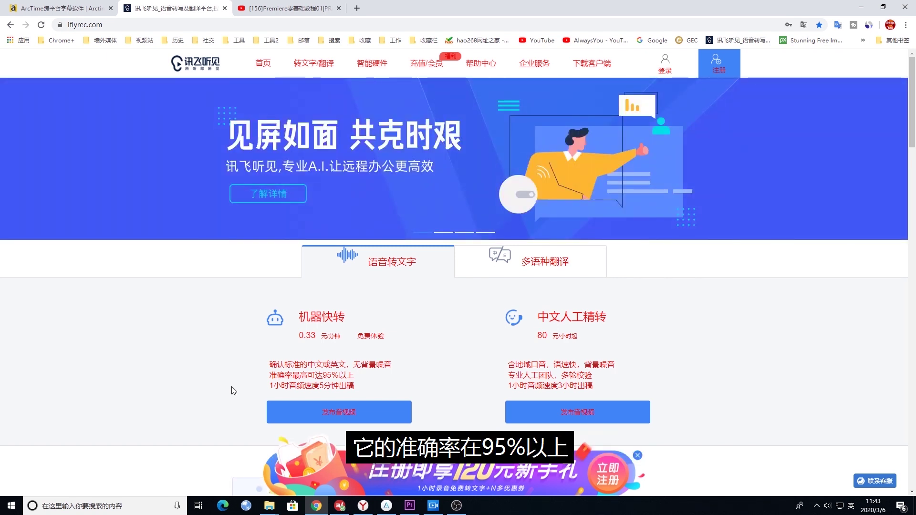
{"action": "scroll", "coordinate": [614, 274], "scroll_direction": "down", "scroll_amount": 1}
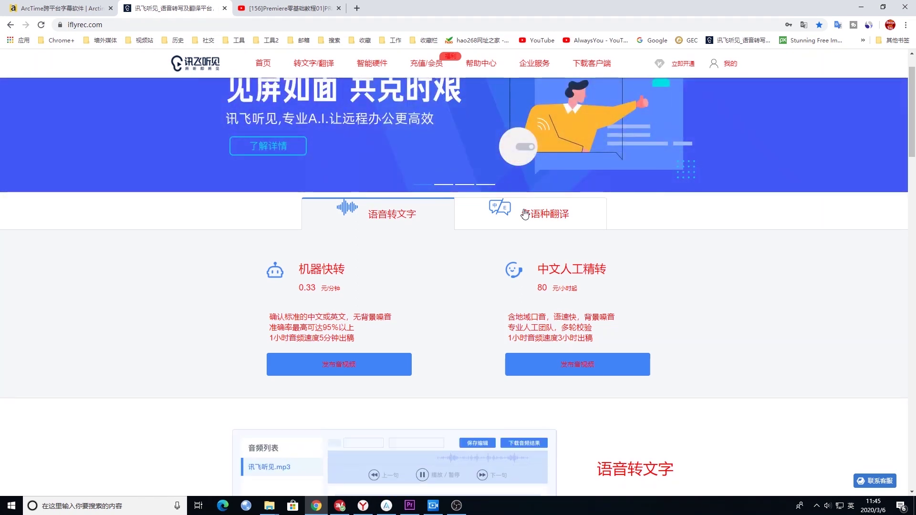
{"action": "left_click", "coordinate": [344, 367]}
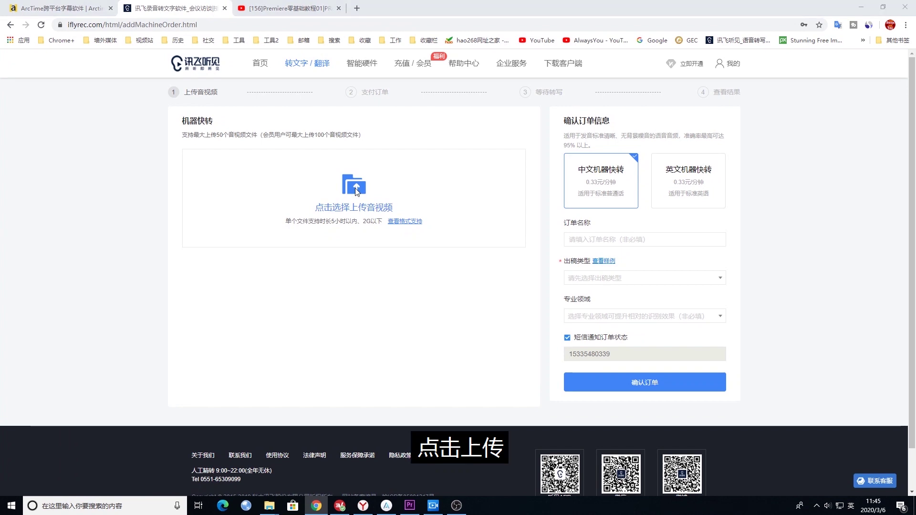
- Upload 156.mp3 with output type 字幕 and a 20-character per-line limit
{"action": "left_click", "coordinate": [355, 192]}
{"action": "left_click", "coordinate": [375, 242]}
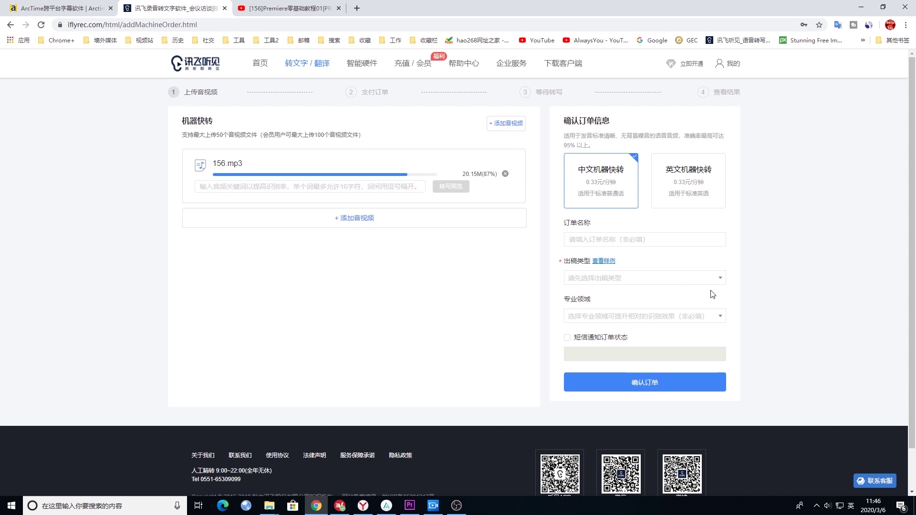
{"action": "left_click", "coordinate": [722, 282]}
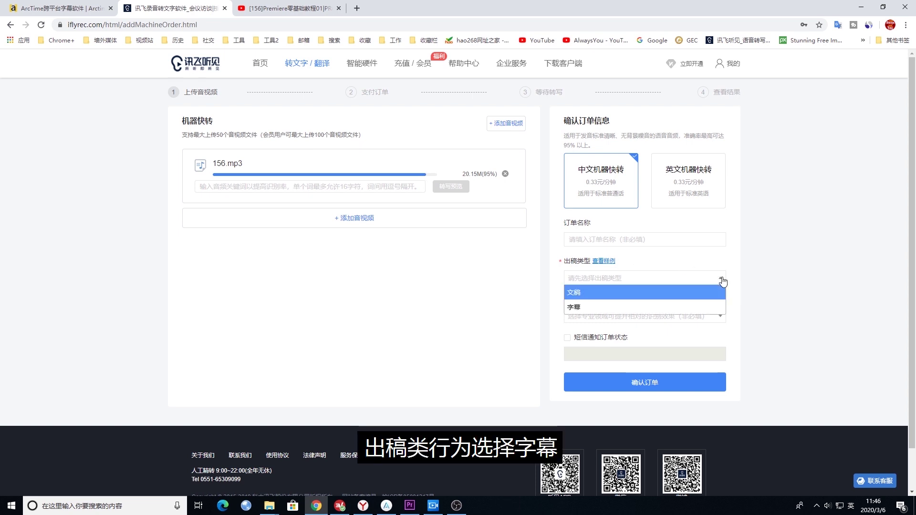
{"action": "left_click", "coordinate": [594, 309]}
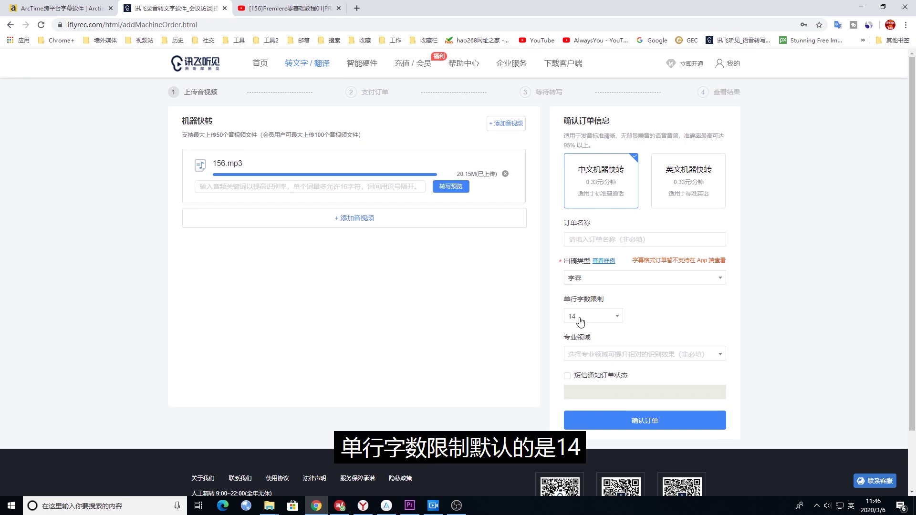
{"action": "left_click", "coordinate": [616, 321]}
{"action": "left_click", "coordinate": [583, 372]}
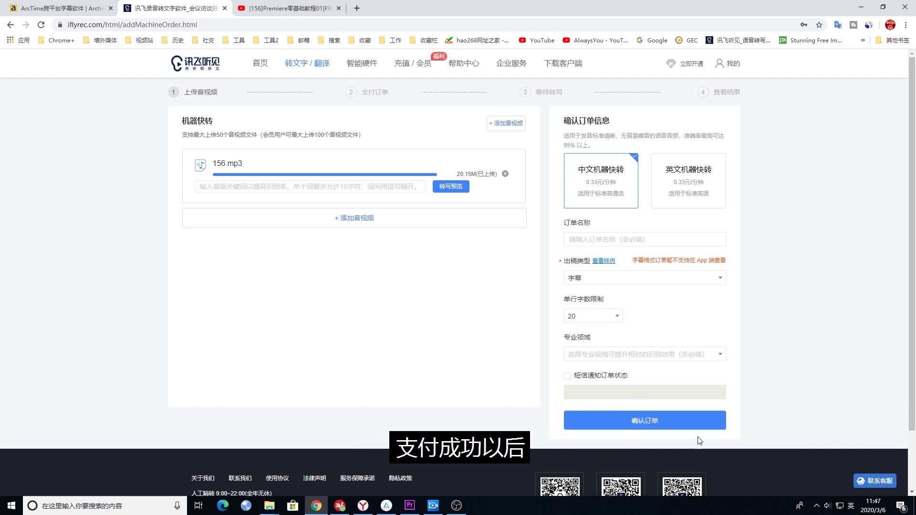
- Leave the order form for 我的 > 转写订单 and view the 156 order's results
{"action": "mouse_move", "coordinate": [733, 66]}
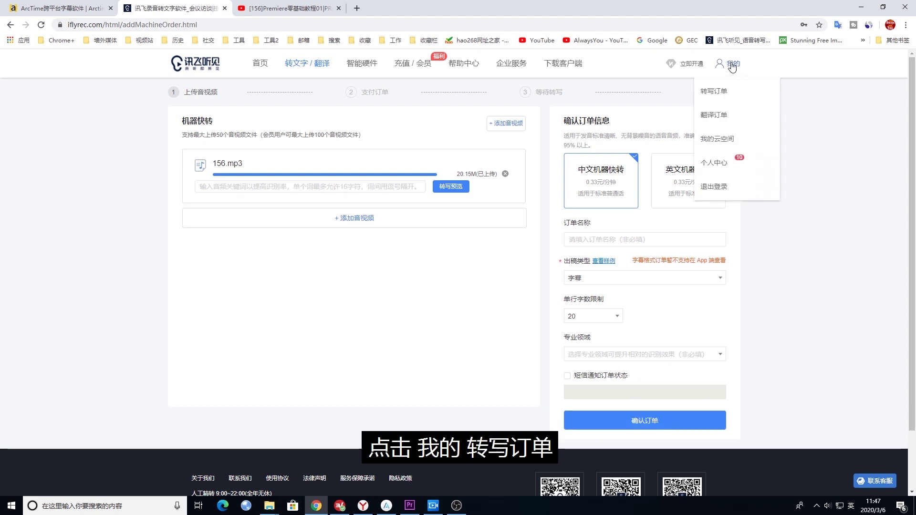
{"action": "left_click", "coordinate": [714, 91]}
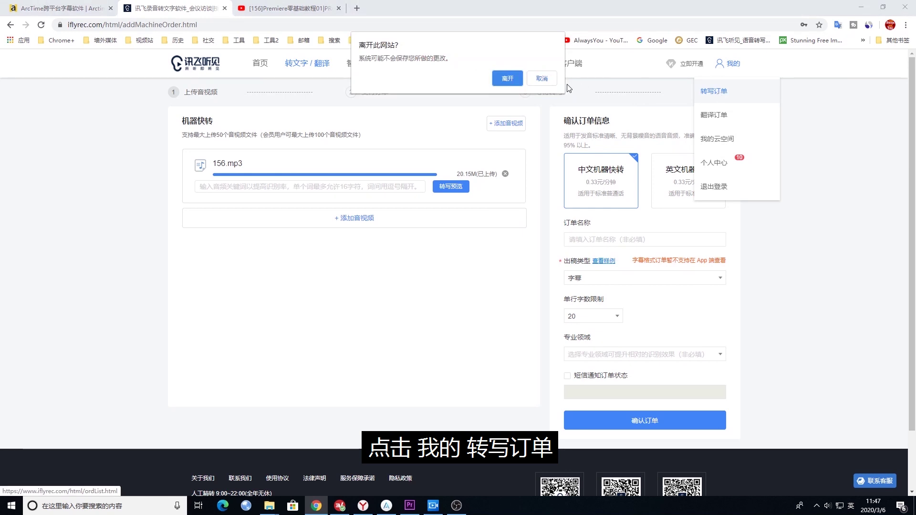
{"action": "left_click", "coordinate": [520, 78]}
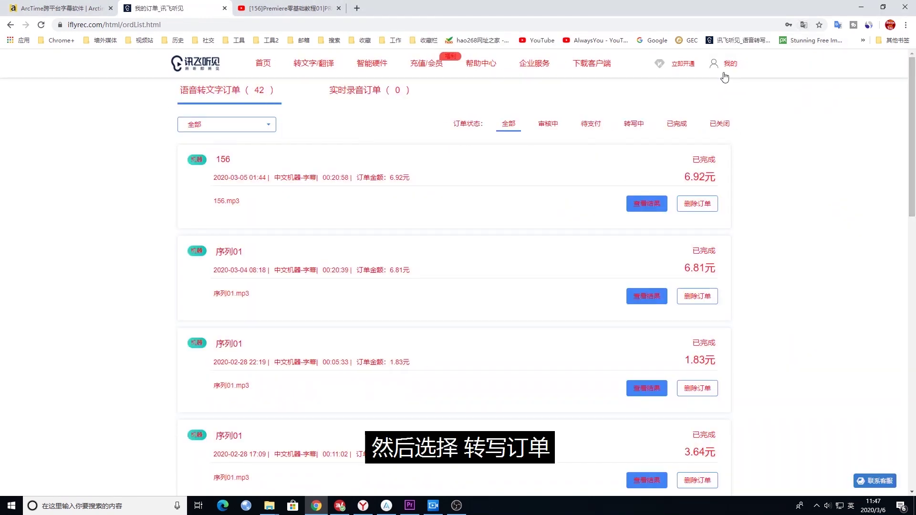
{"action": "mouse_move", "coordinate": [724, 77]}
{"action": "left_click", "coordinate": [717, 94]}
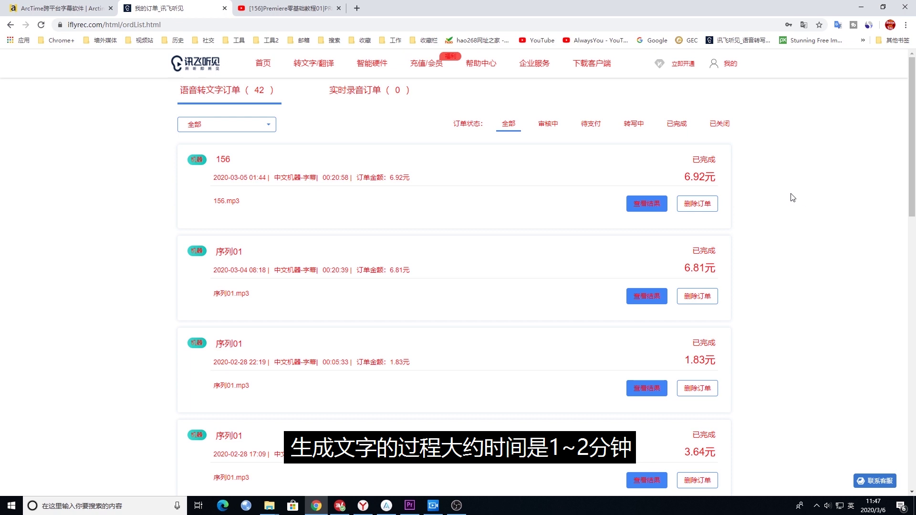
{"action": "left_click", "coordinate": [648, 206]}
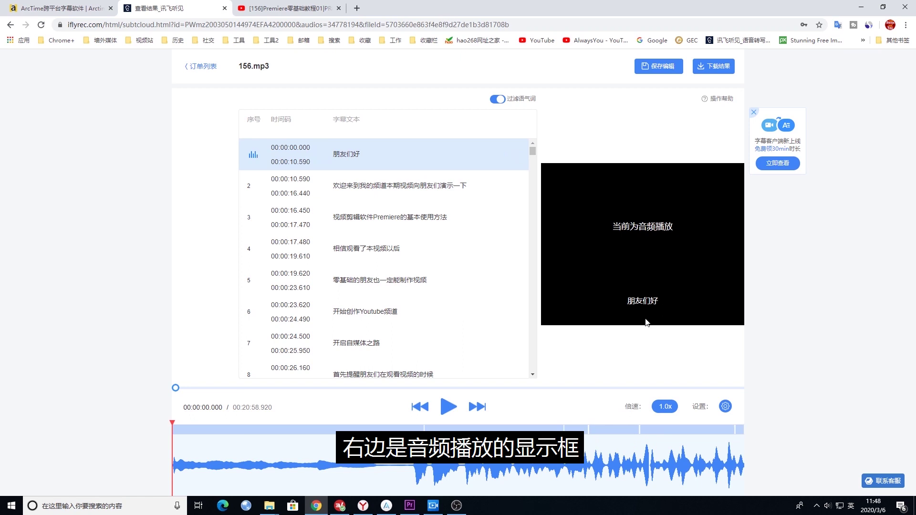
- Play and pause the 156.mp3 audio, then select the end of subtitle line 5 for editing
{"action": "left_click", "coordinate": [449, 409]}
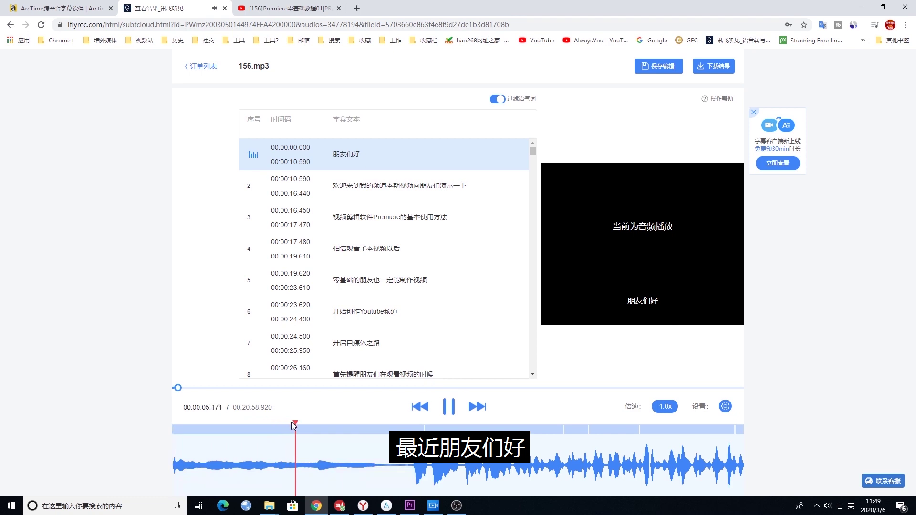
{"action": "triple_click", "coordinate": [339, 422]}
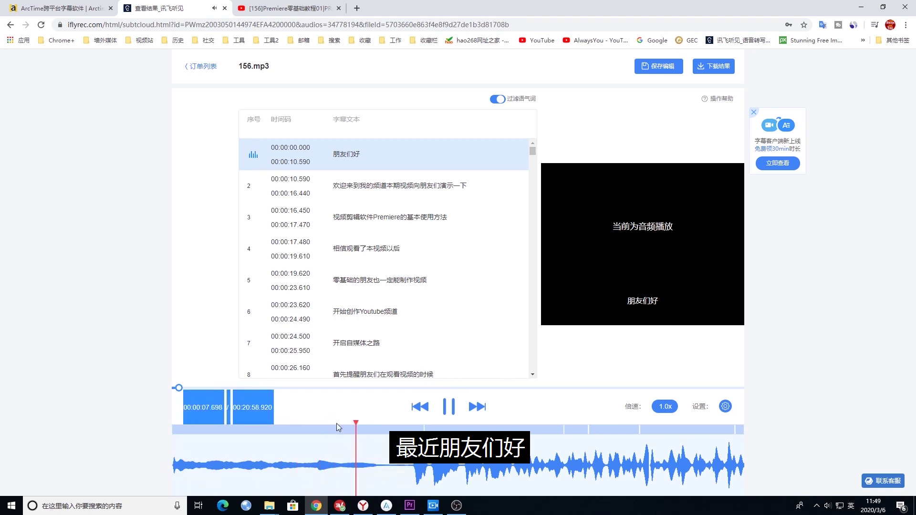
{"action": "left_click", "coordinate": [452, 407]}
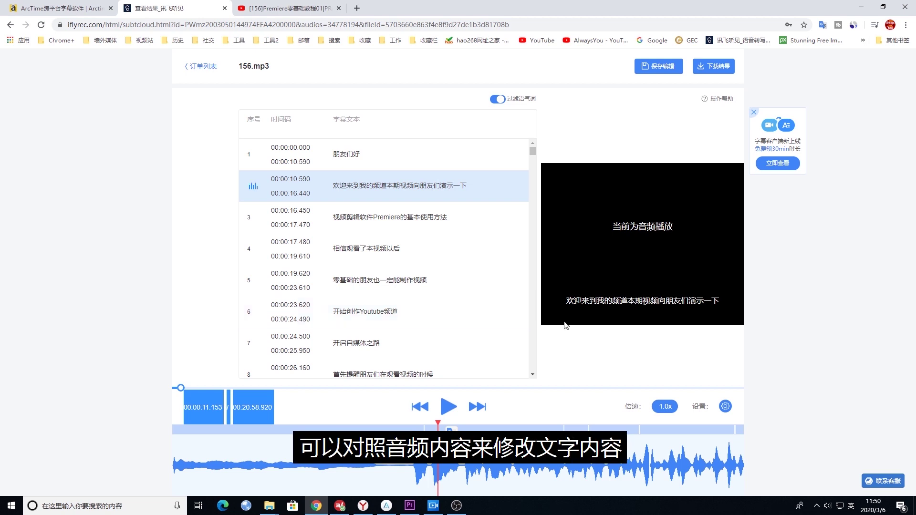
{"action": "left_click", "coordinate": [416, 279]}
{"action": "left_click_drag", "start_coordinate": [427, 280], "coordinate": [387, 281]}
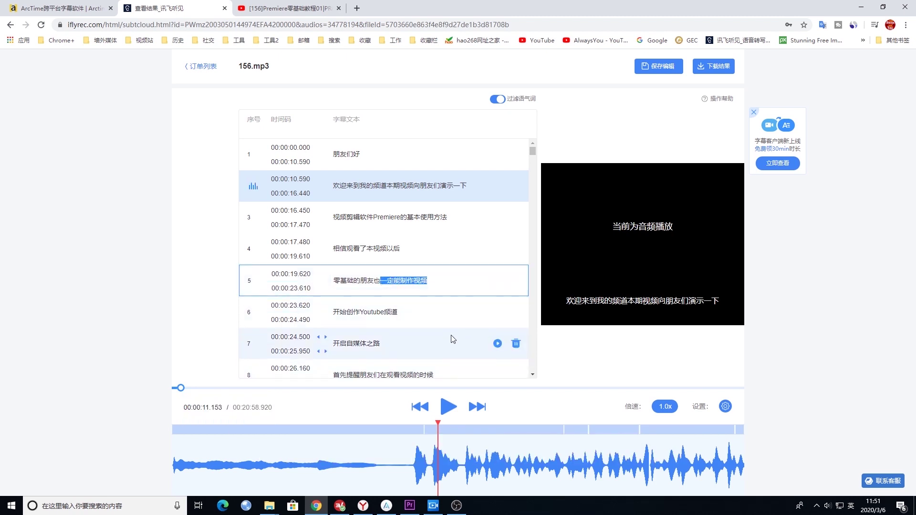
- Download the transcript as an SRT subtitle file
{"action": "left_click", "coordinate": [713, 67]}
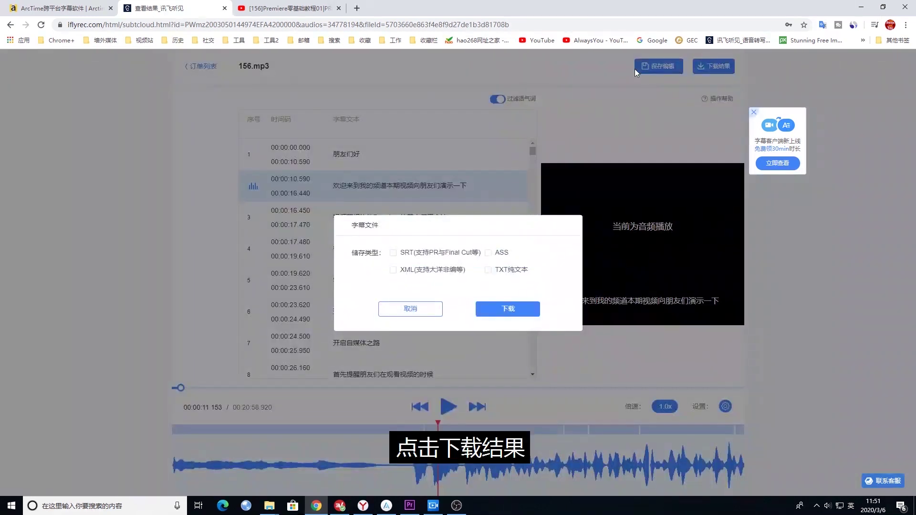
{"action": "left_click", "coordinate": [393, 253]}
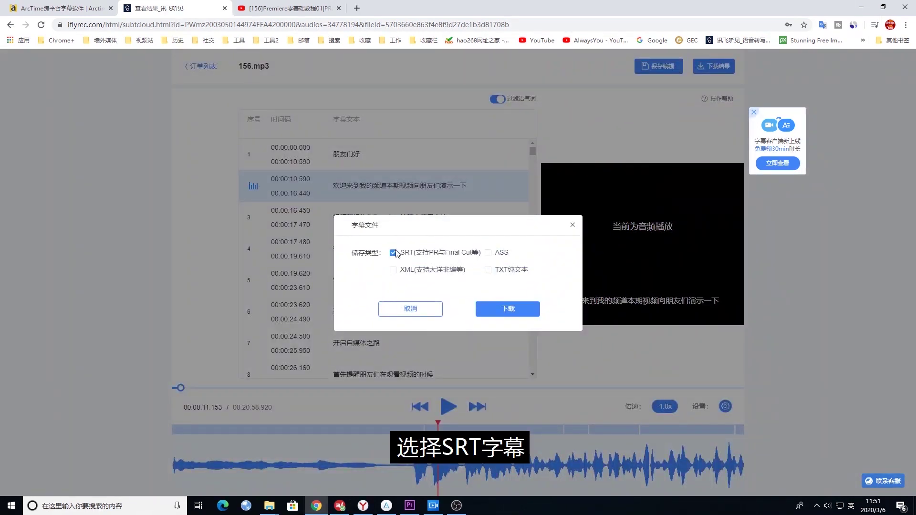
{"action": "left_click", "coordinate": [510, 310]}
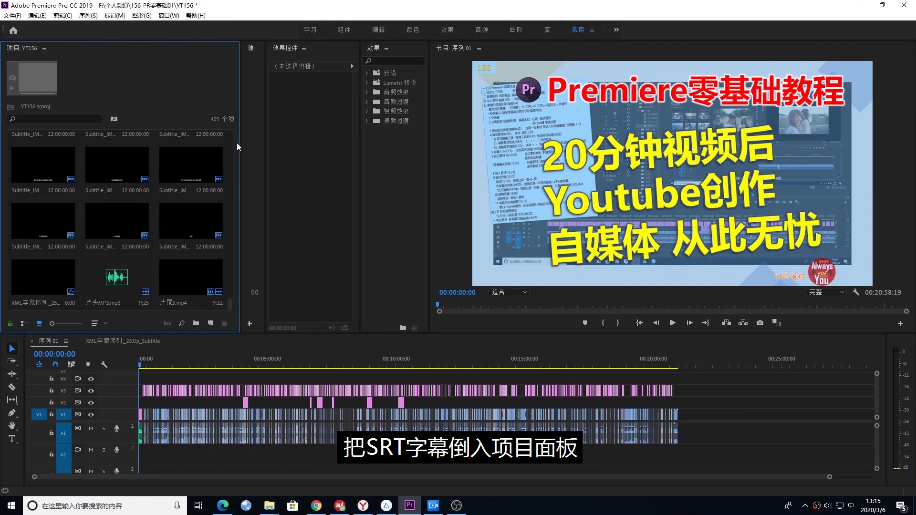
- Import 156.mp3-字幕.srt and drag the caption clip onto track V4
{"action": "left_click", "coordinate": [12, 15]}
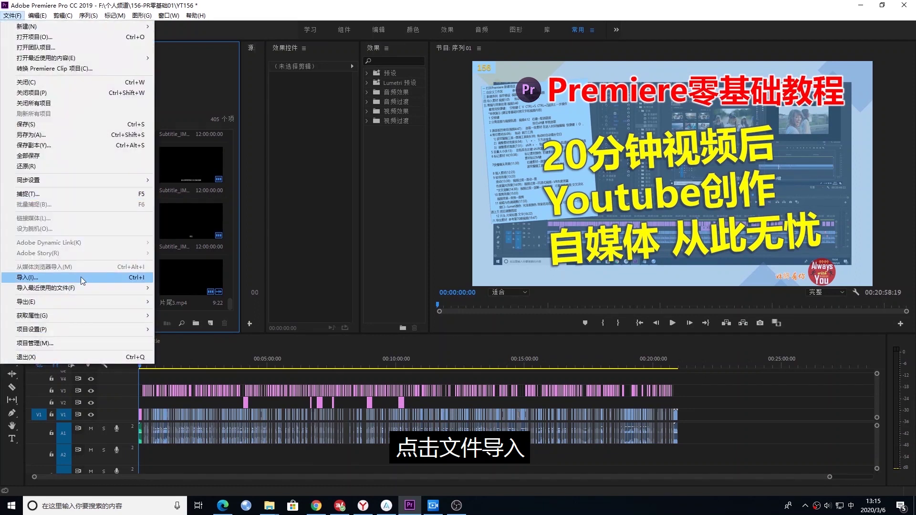
{"action": "left_click", "coordinate": [81, 277]}
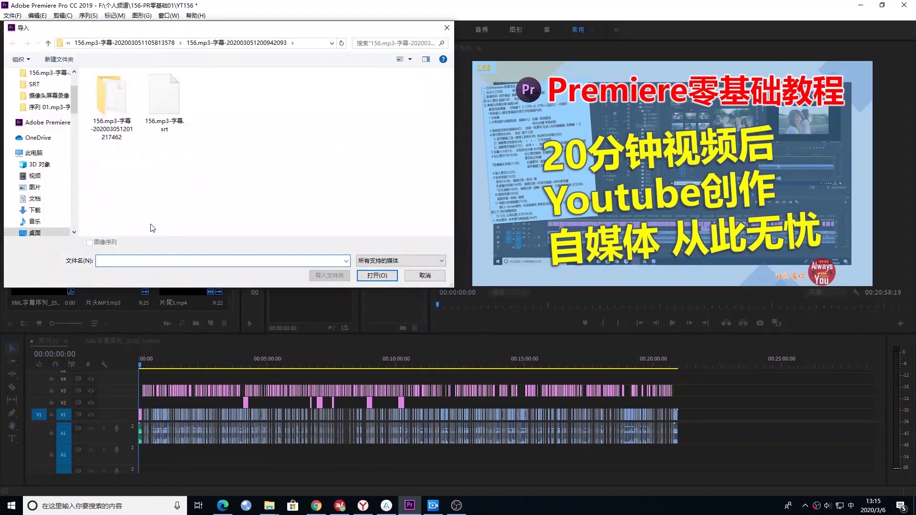
{"action": "double_click", "coordinate": [112, 100]}
{"action": "double_click", "coordinate": [114, 99]}
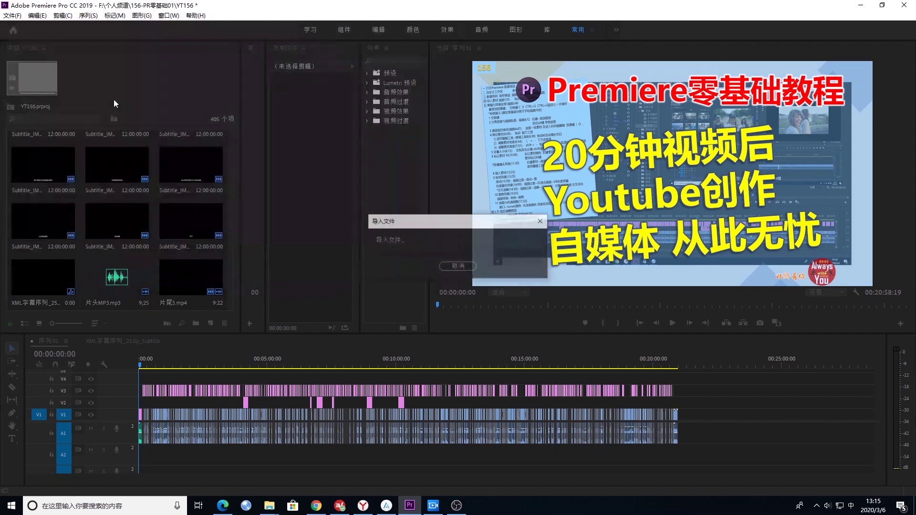
{"action": "left_click_drag", "start_coordinate": [43, 281], "coordinate": [149, 380]}
{"action": "left_click", "coordinate": [182, 365]}
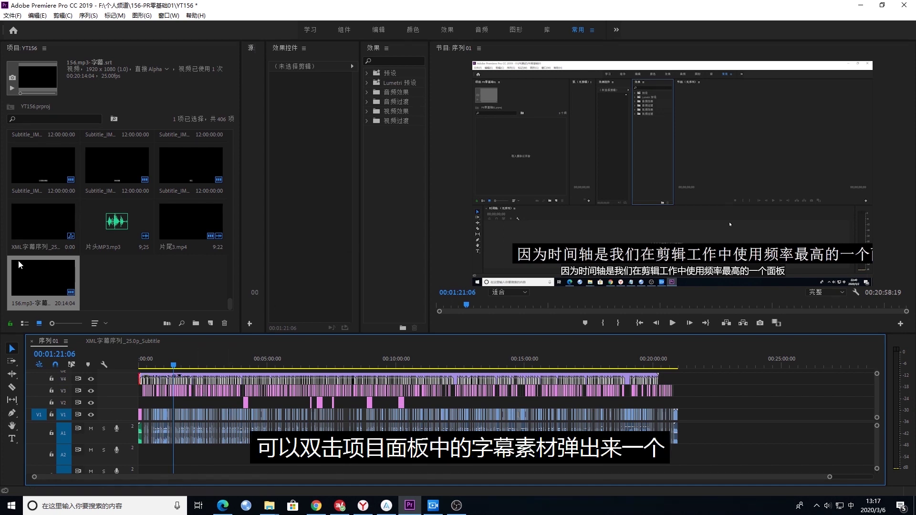
- Open the caption list at the welcome caption and set its size to 30
{"action": "double_click", "coordinate": [41, 280]}
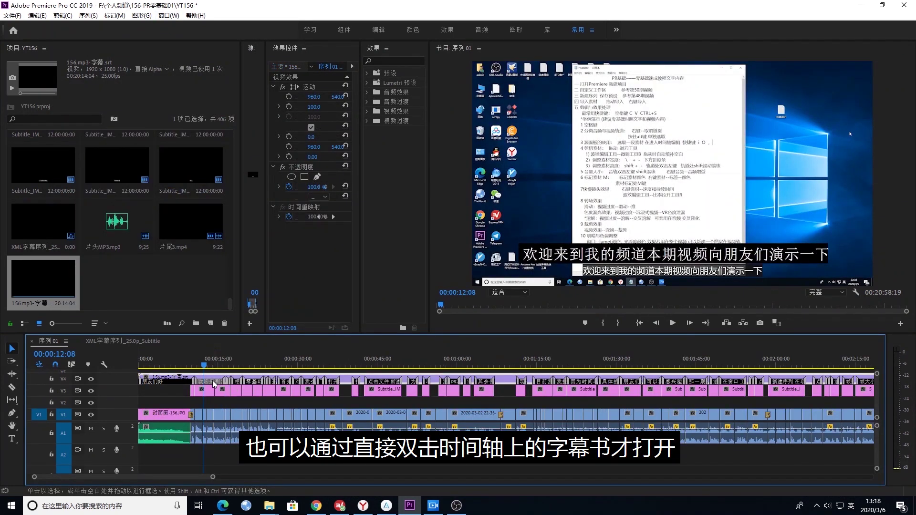
{"action": "double_click", "coordinate": [213, 384]}
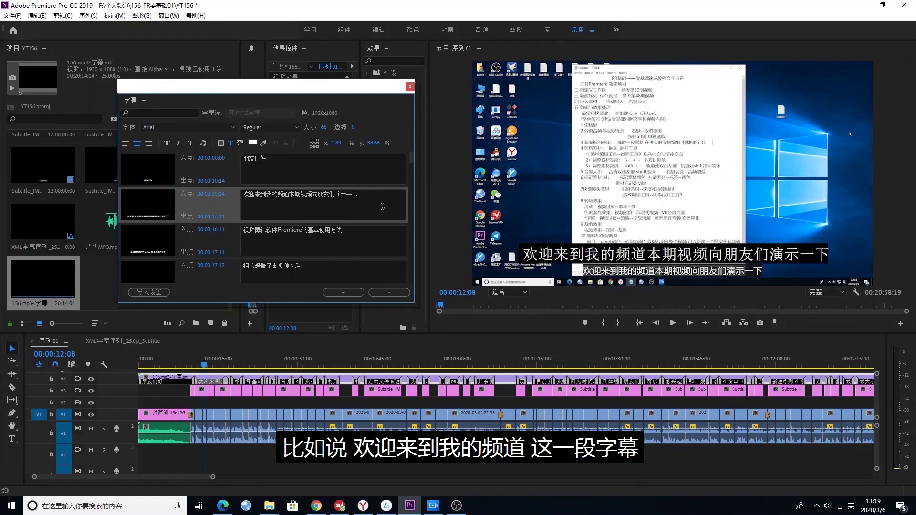
{"action": "left_click", "coordinate": [324, 127]}
{"action": "type", "text": "30"}
{"action": "key", "text": "Return"}
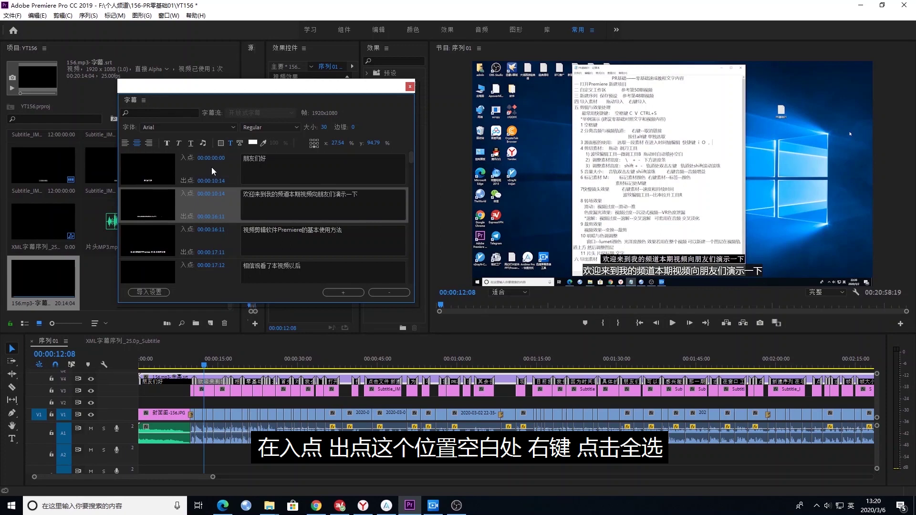
- Select all caption entries from the right-click menu
{"action": "right_click", "coordinate": [226, 170]}
{"action": "left_click", "coordinate": [237, 174]}
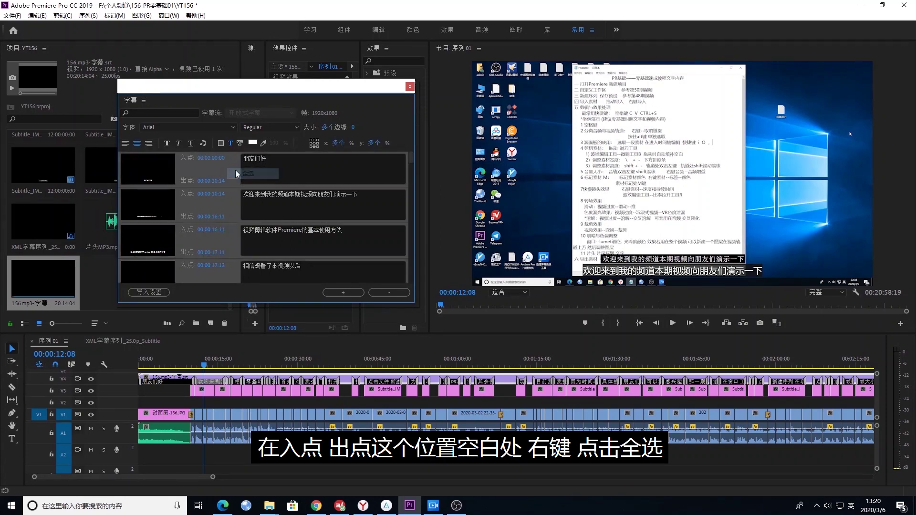
{"action": "left_click", "coordinate": [237, 174]}
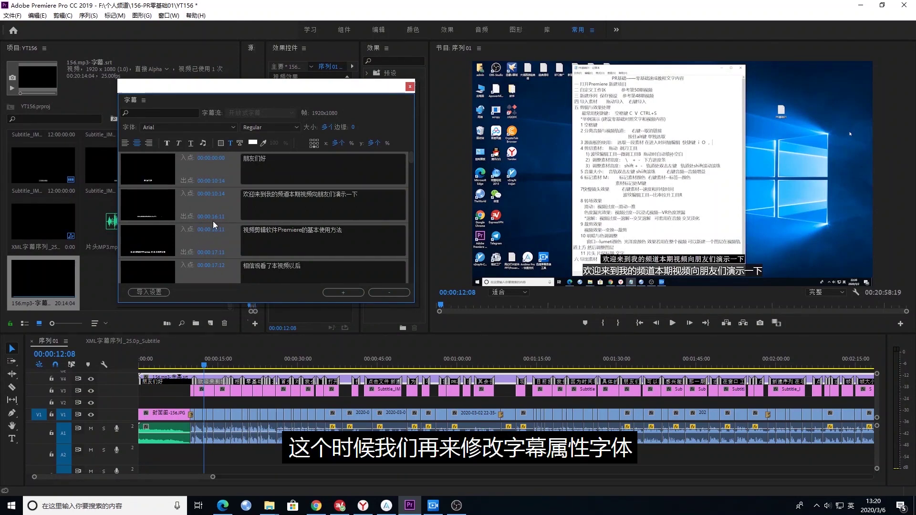
- Set all captions to 微软雅黑 Light at size 50
{"action": "left_click", "coordinate": [234, 128]}
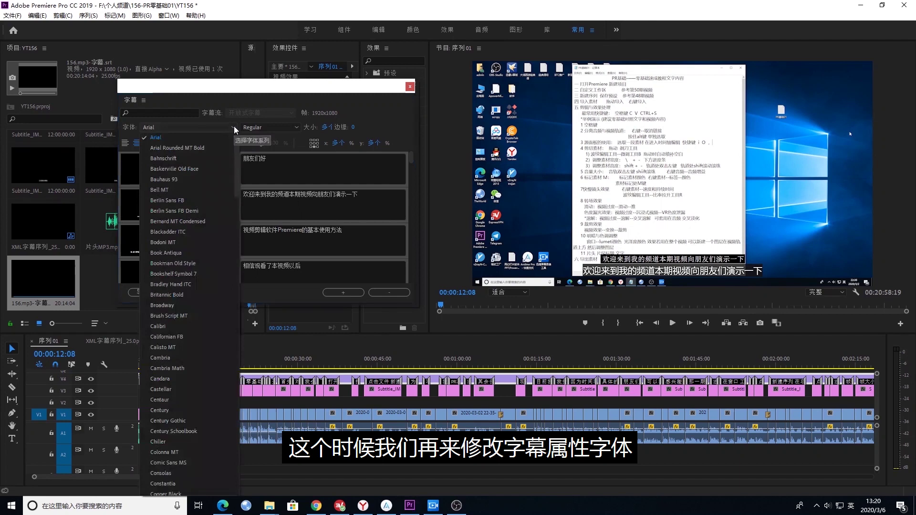
{"action": "scroll", "coordinate": [181, 429], "scroll_direction": "down", "scroll_amount": 10}
{"action": "left_click", "coordinate": [166, 400]}
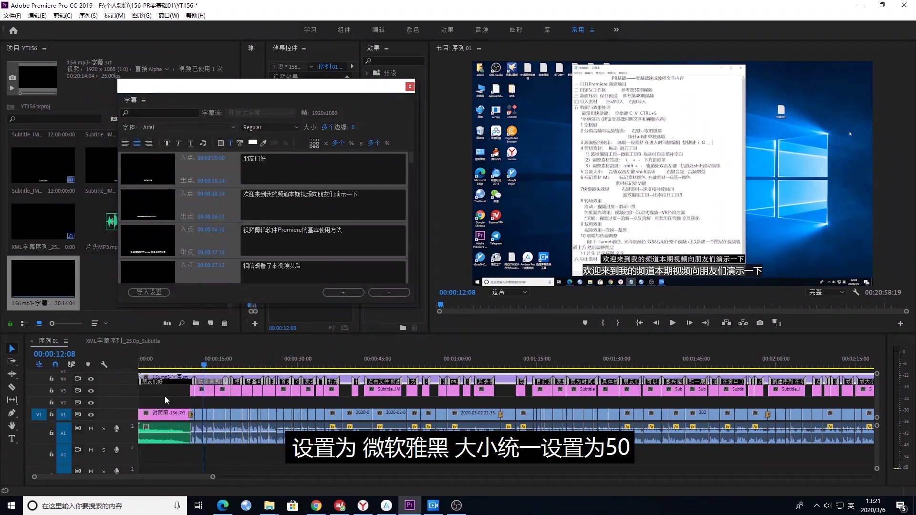
{"action": "left_click", "coordinate": [312, 127]}
{"action": "type", "text": "50"}
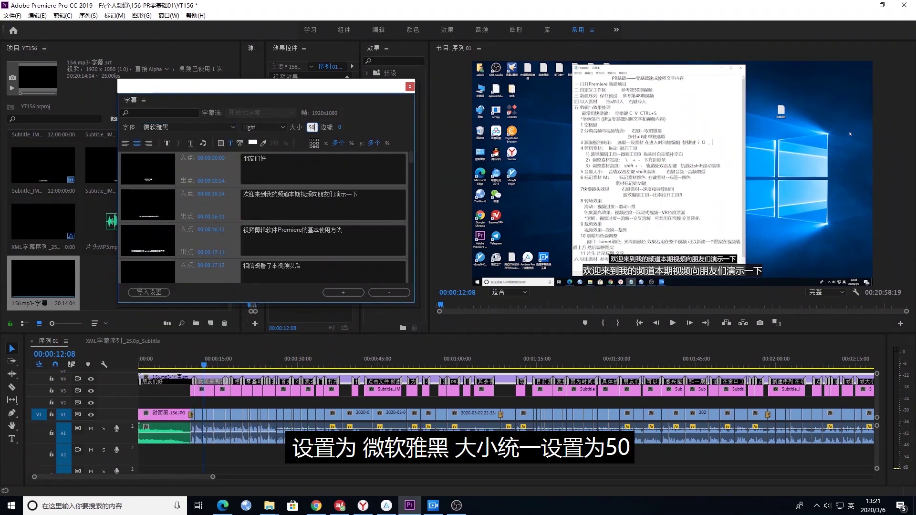
{"action": "key", "text": "Return"}
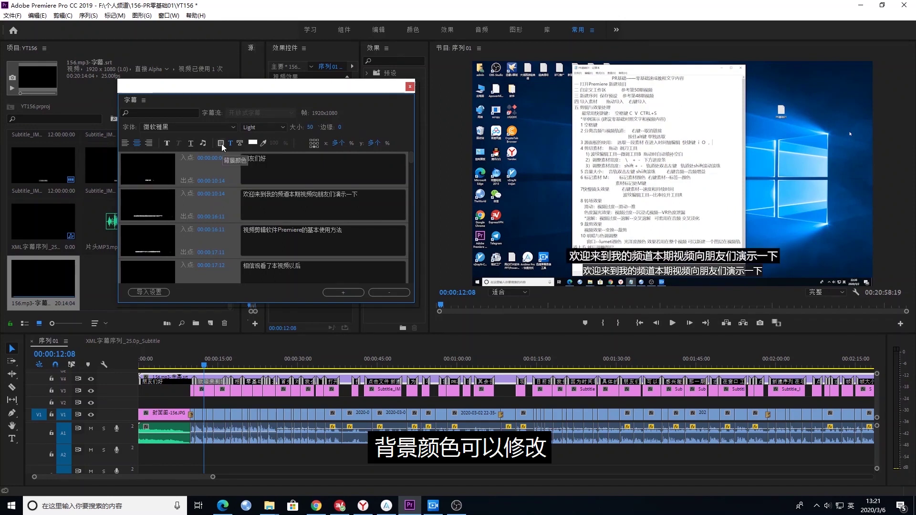
- Turn on the caption background box, trying red before settling on near-black
{"action": "left_click", "coordinate": [221, 143]}
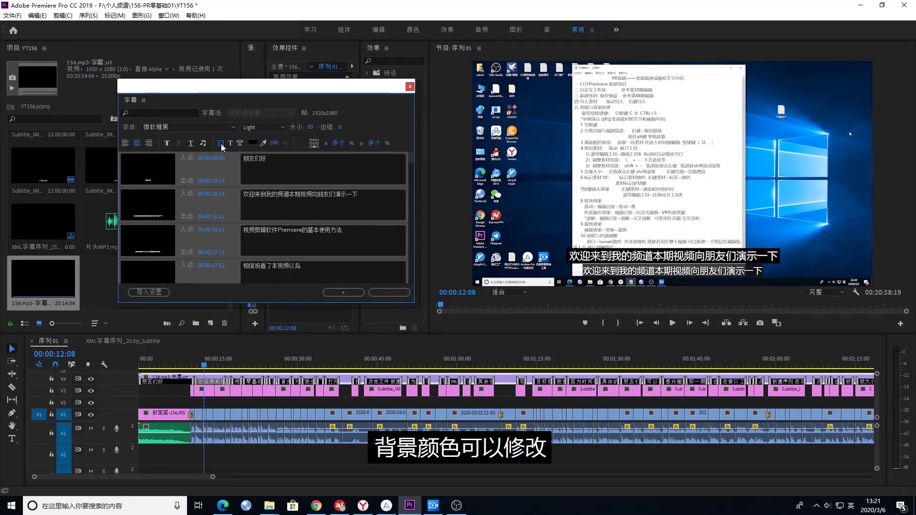
{"action": "left_click", "coordinate": [253, 144]}
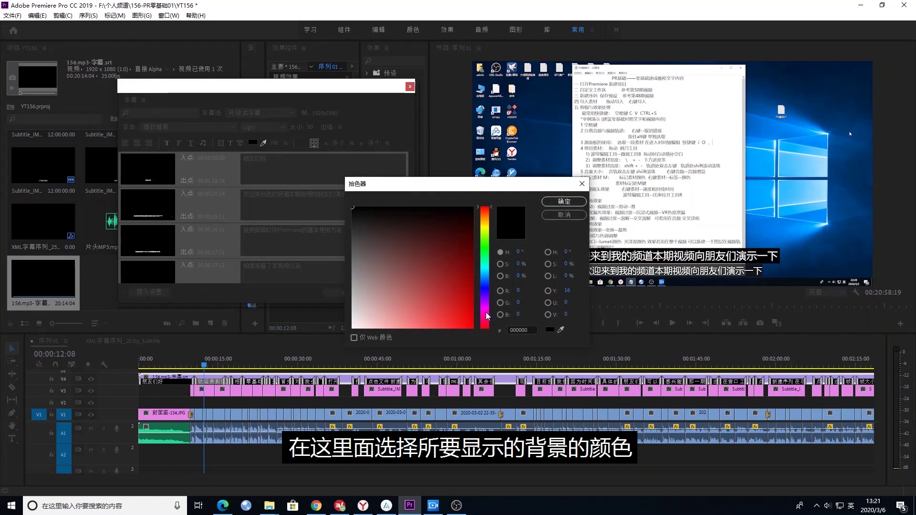
{"action": "left_click", "coordinate": [460, 315]}
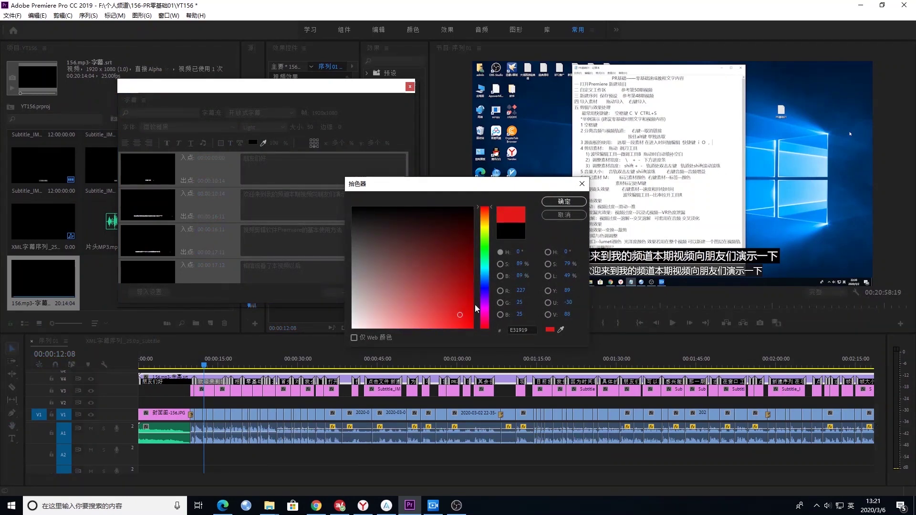
{"action": "left_click", "coordinate": [563, 201]}
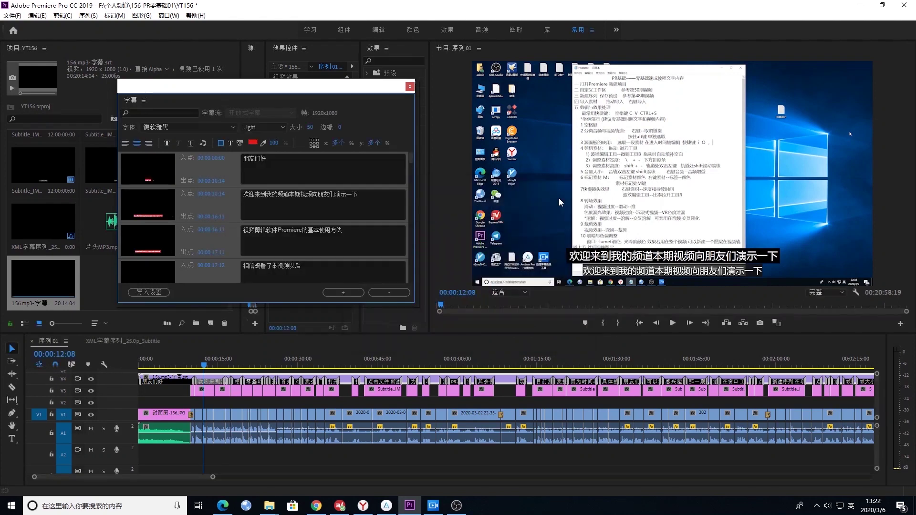
{"action": "left_click", "coordinate": [253, 142]}
{"action": "left_click", "coordinate": [564, 202]}
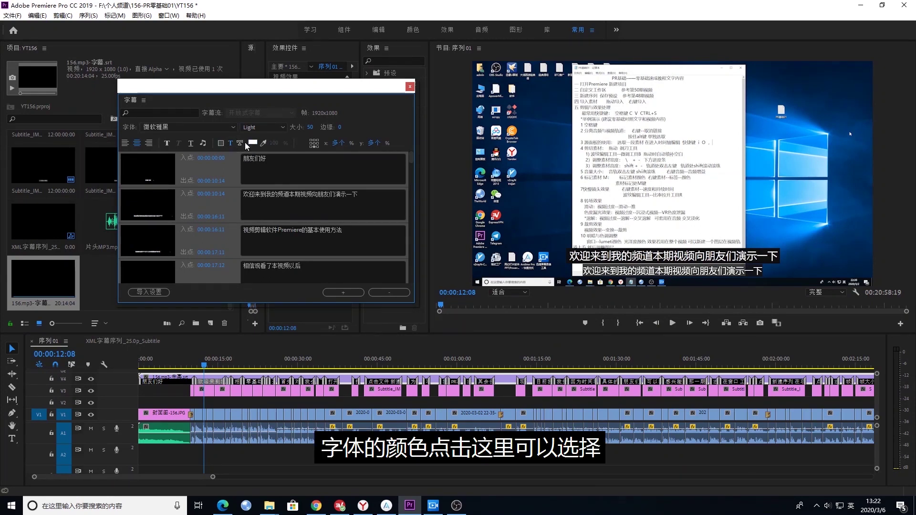
- Colour the caption text red-pink and the edge outline bright yellow
{"action": "left_click", "coordinate": [252, 143]}
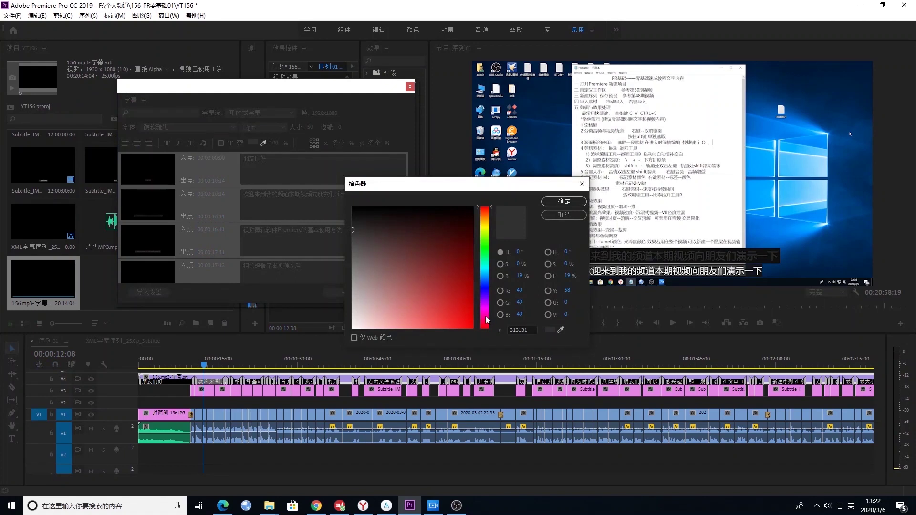
{"action": "left_click", "coordinate": [485, 318]}
{"action": "left_click", "coordinate": [564, 201]}
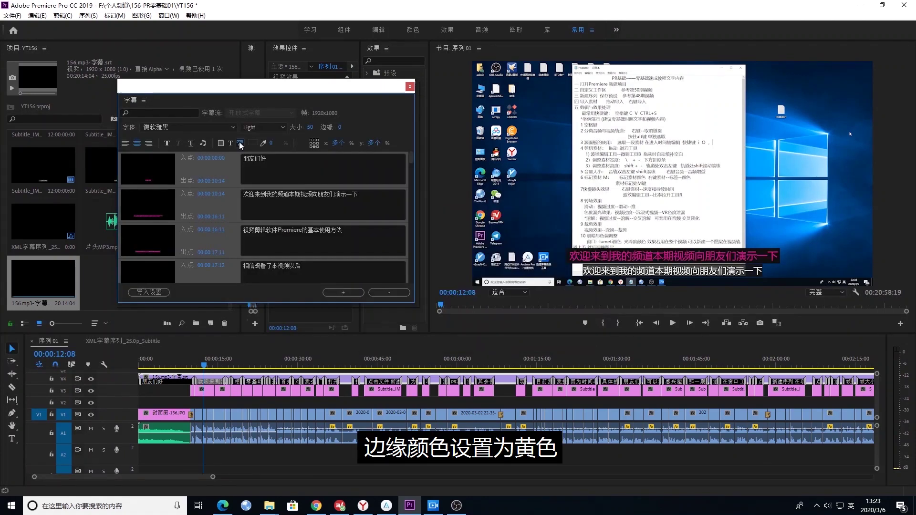
{"action": "left_click", "coordinate": [240, 143]}
{"action": "left_click", "coordinate": [457, 321]}
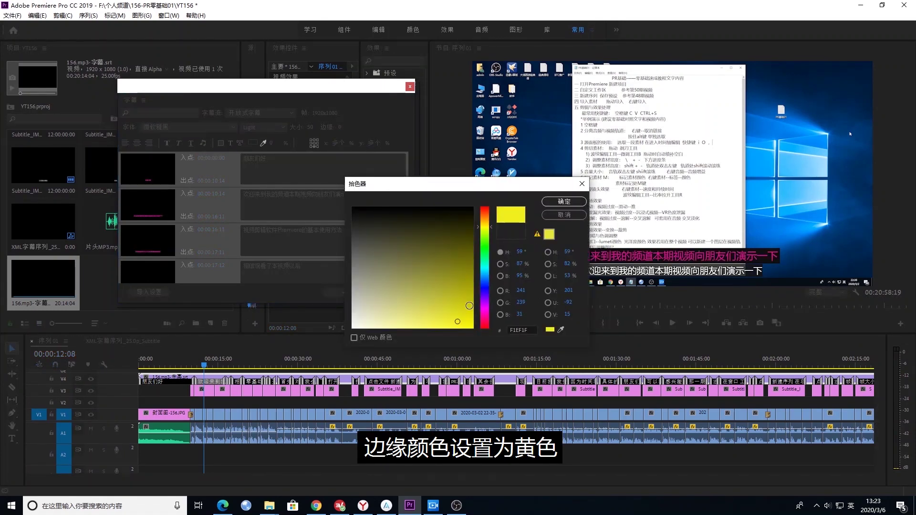
{"action": "left_click", "coordinate": [563, 201]}
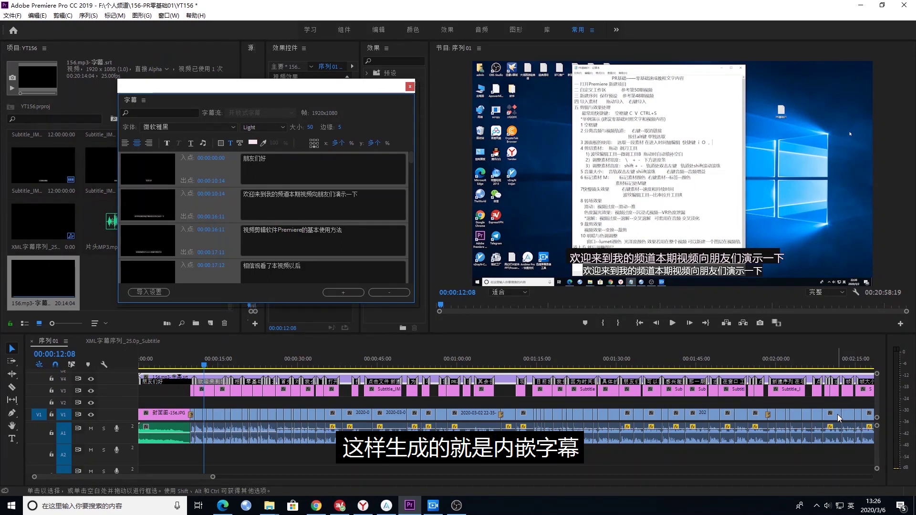
- Delete the imported SRT caption clip from track V4
{"action": "left_click", "coordinate": [630, 468]}
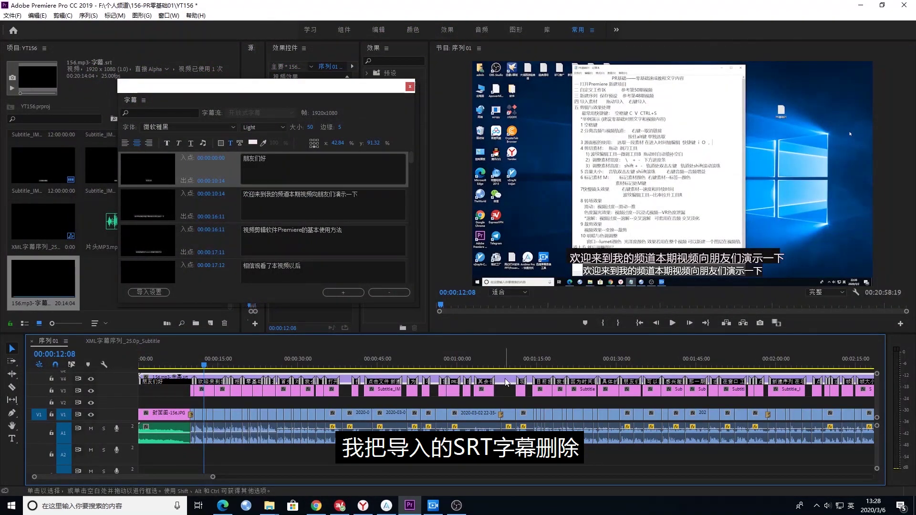
{"action": "key", "text": "Delete"}
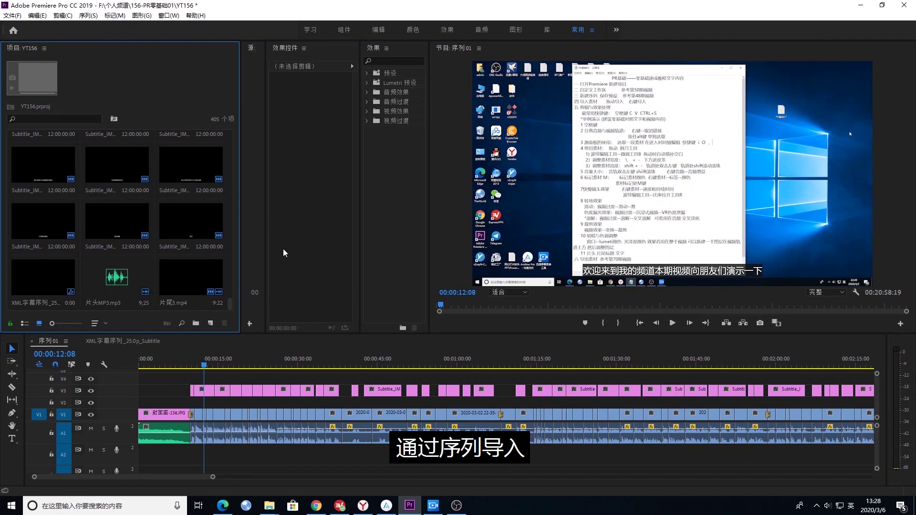
- Import 156.srt into Arctime Pro, previewing its lines as editable large text before continuing
{"action": "left_click", "coordinate": [411, 506]}
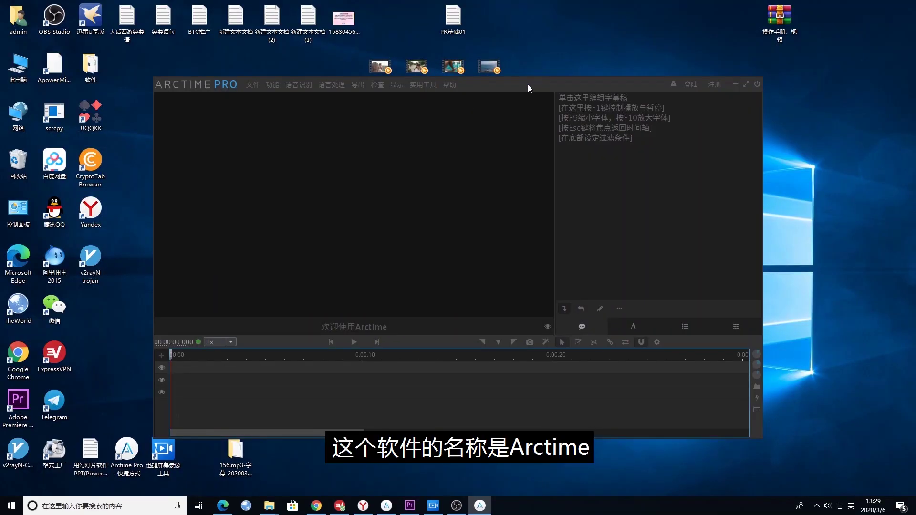
{"action": "left_click_drag", "start_coordinate": [528, 85], "coordinate": [534, 59]}
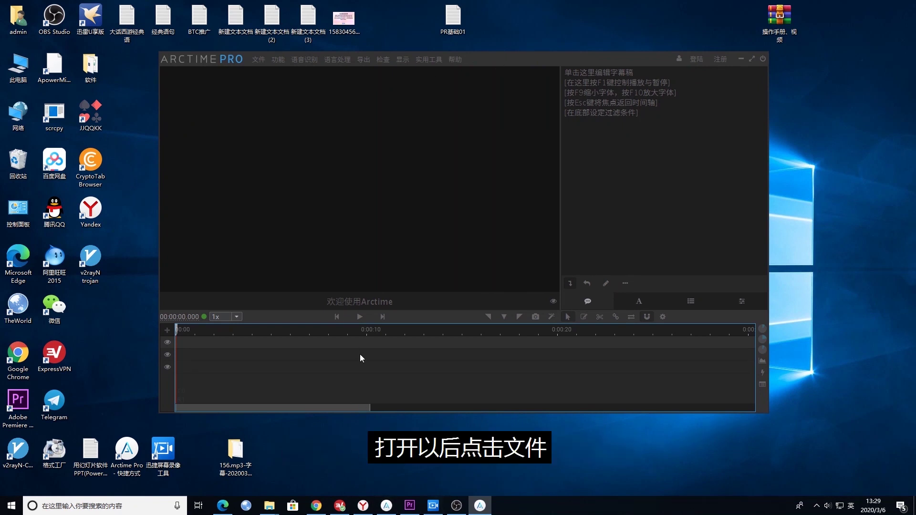
{"action": "left_click", "coordinate": [259, 61]}
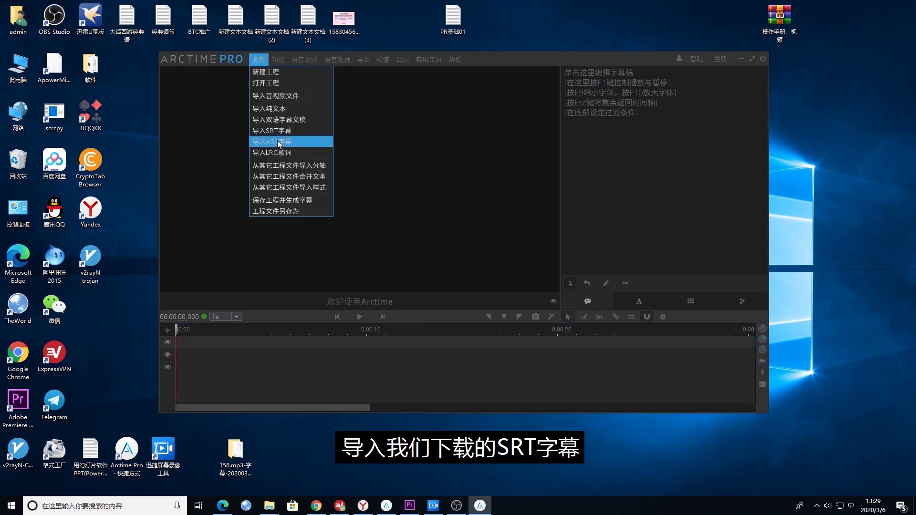
{"action": "left_click", "coordinate": [272, 130]}
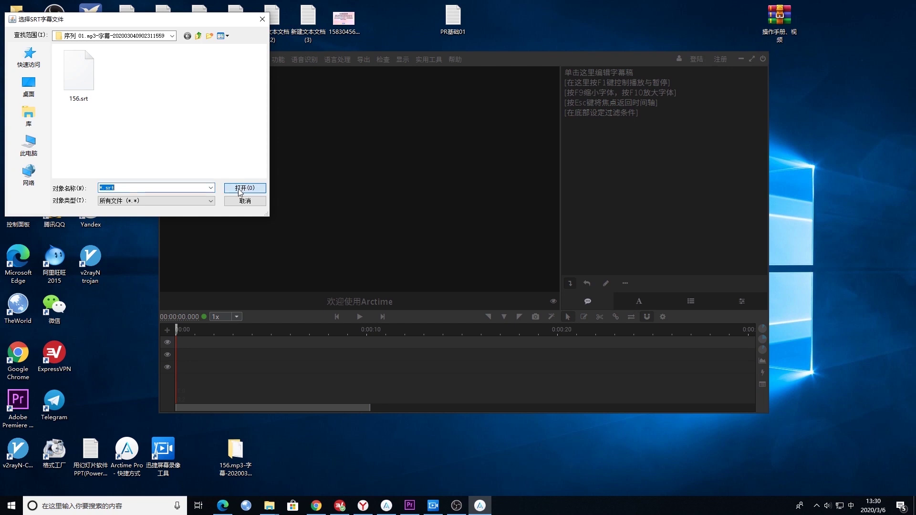
{"action": "left_click", "coordinate": [239, 189]}
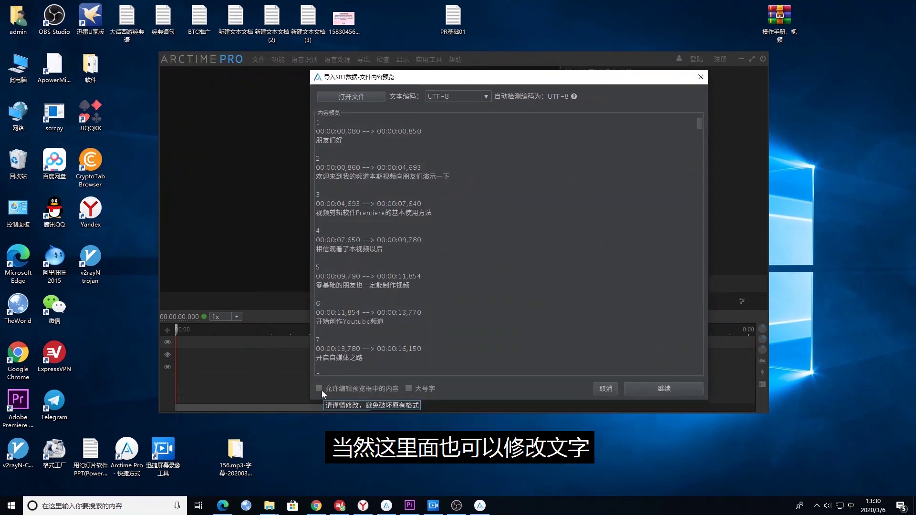
{"action": "left_click", "coordinate": [317, 388]}
{"action": "left_click", "coordinate": [409, 389]}
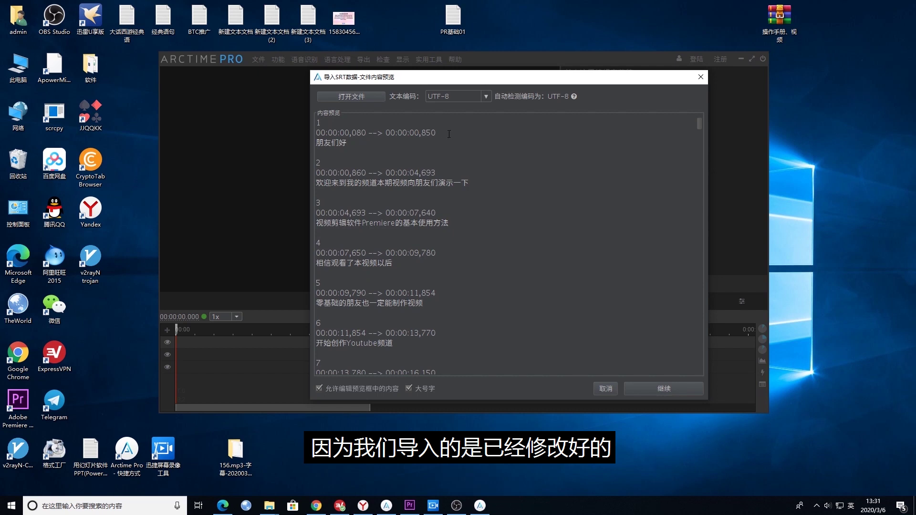
{"action": "left_click", "coordinate": [670, 390]}
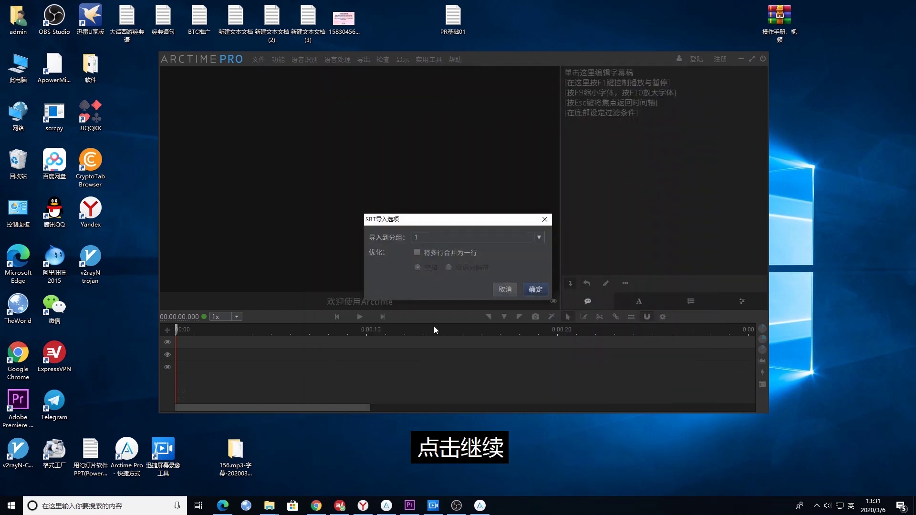
- Confirm the SRT import onto the timeline, then bring up the 导出 > 到 Premiere Pro submenu
{"action": "left_click", "coordinate": [536, 289]}
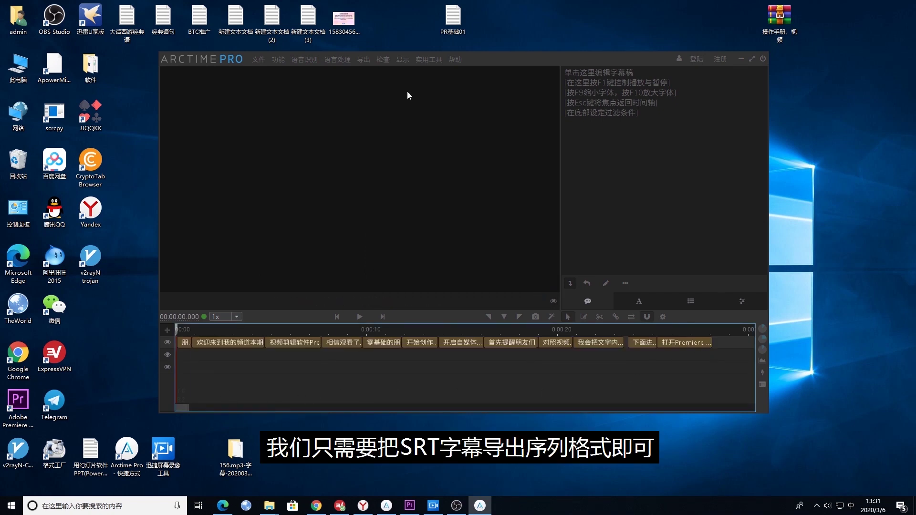
{"action": "left_click", "coordinate": [365, 60]}
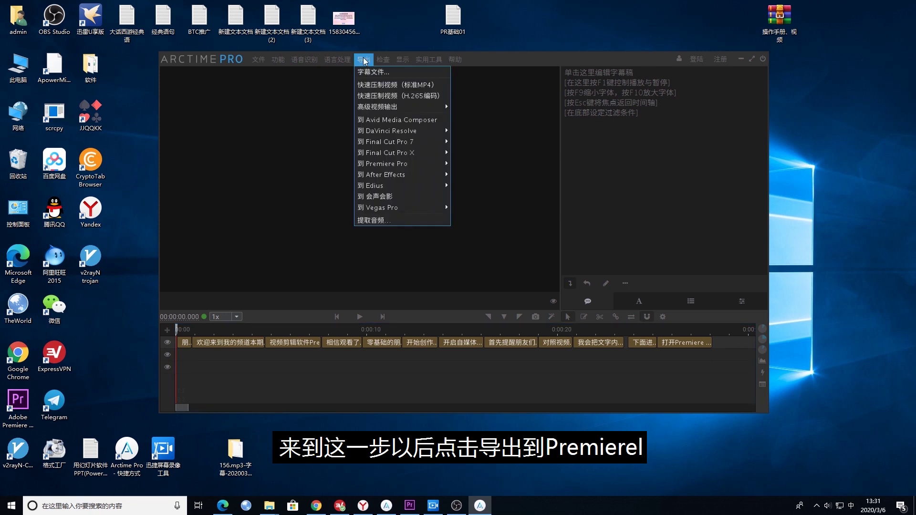
{"action": "mouse_move", "coordinate": [370, 153]}
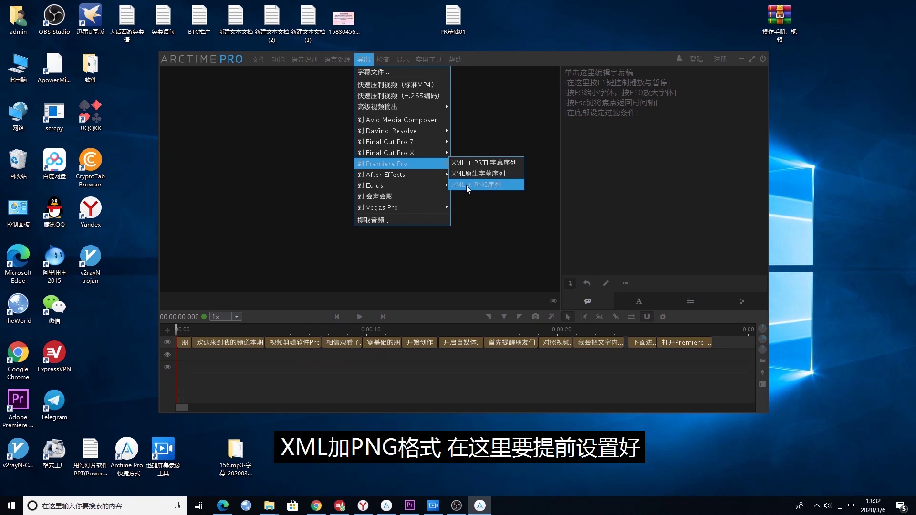
- Export an XML + PNG sequence with font size 60, rectangular box background and a lower vertical margin
{"action": "left_click", "coordinate": [499, 185]}
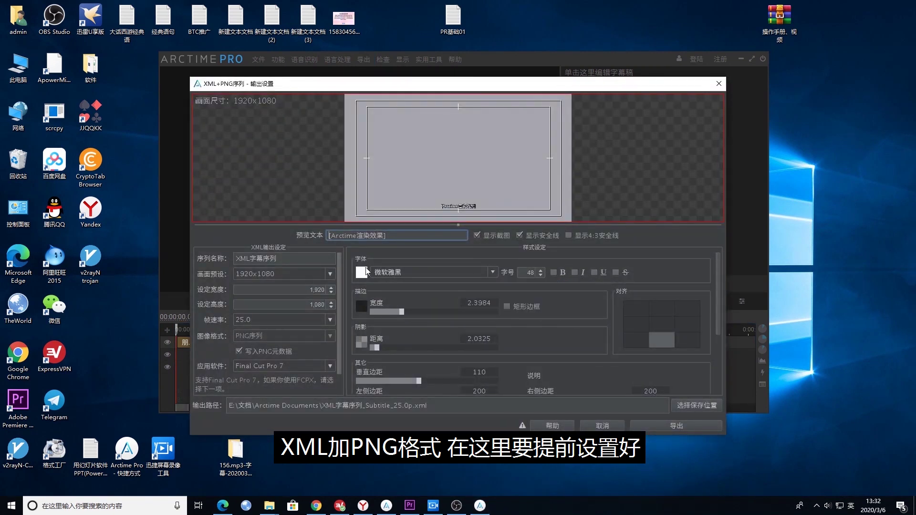
{"action": "left_click", "coordinate": [540, 270]}
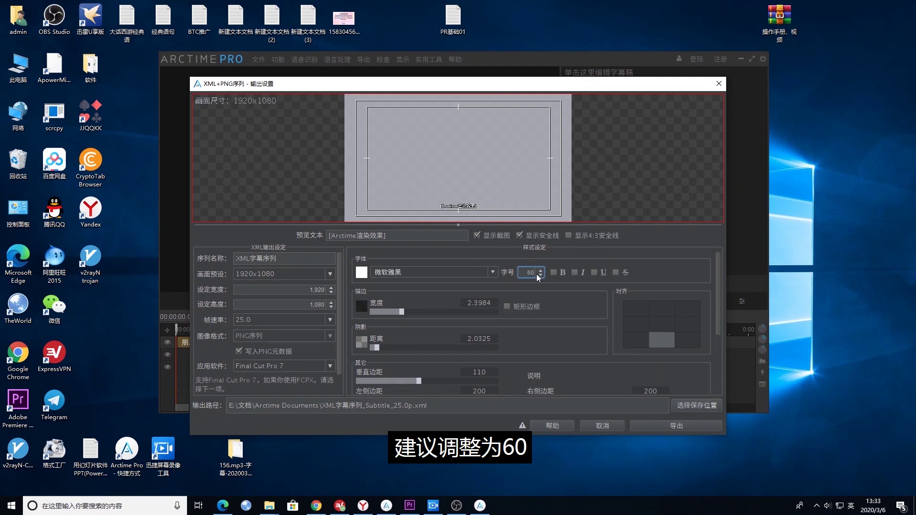
{"action": "left_click", "coordinate": [507, 306]}
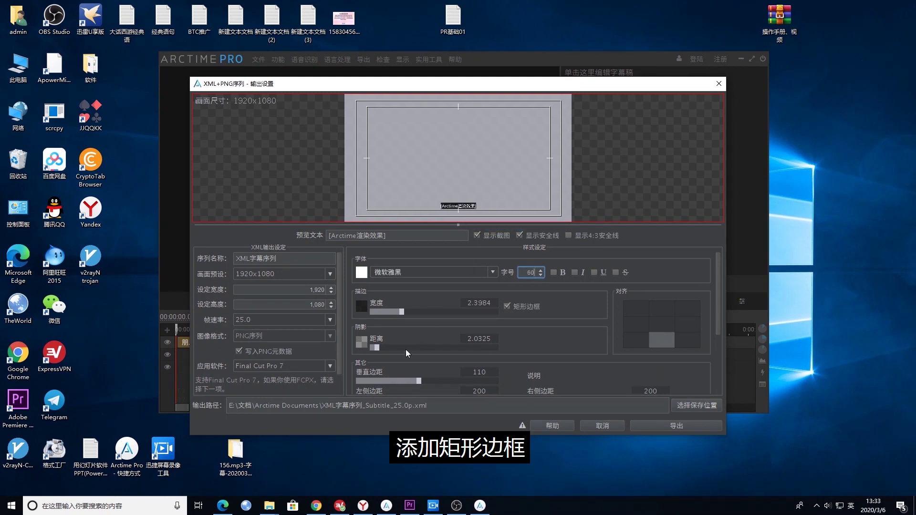
{"action": "left_click_drag", "start_coordinate": [419, 381], "coordinate": [387, 383]}
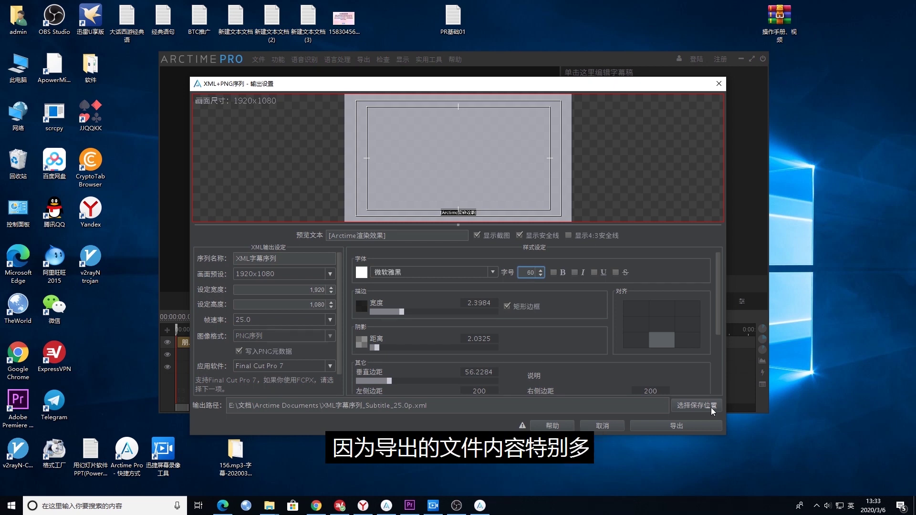
{"action": "left_click", "coordinate": [677, 426]}
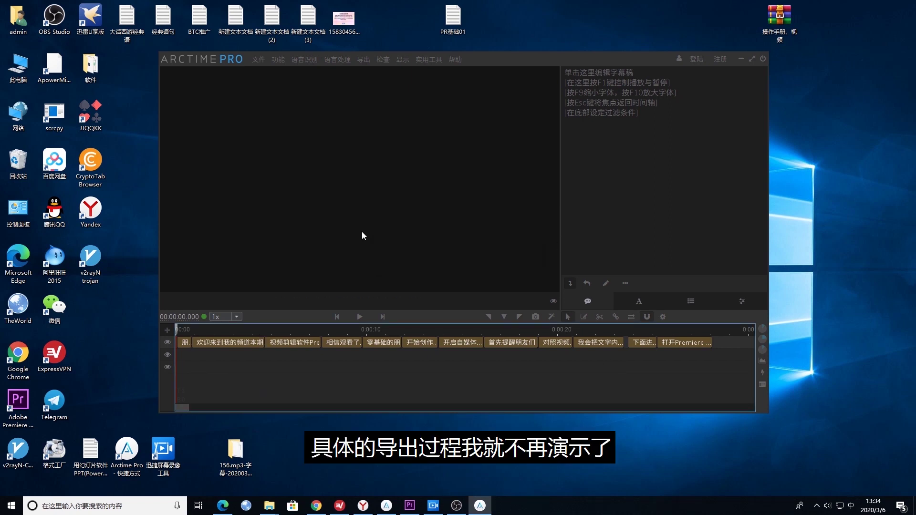
- Import the exported XML file from the 字幕临时 folder into Premiere's Project panel
{"action": "mouse_move", "coordinate": [271, 508]}
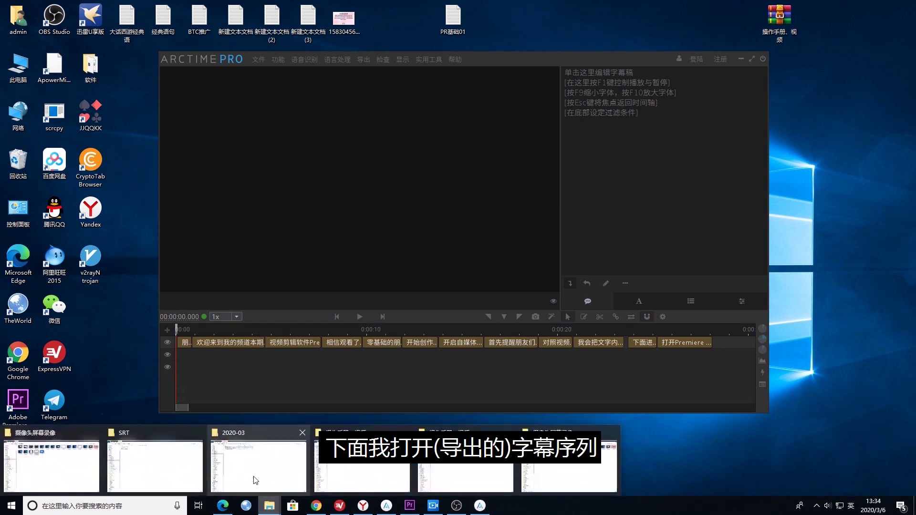
{"action": "left_click", "coordinate": [311, 465]}
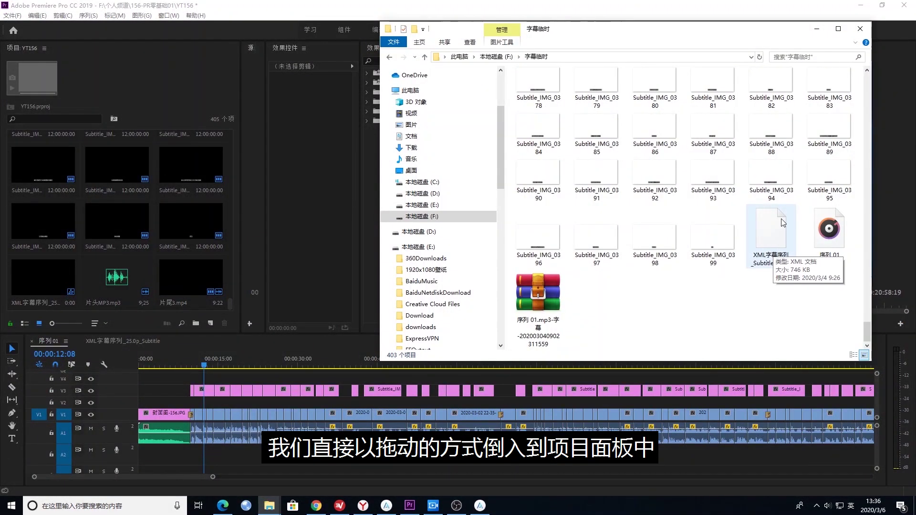
{"action": "left_click_drag", "start_coordinate": [774, 234], "coordinate": [145, 281]}
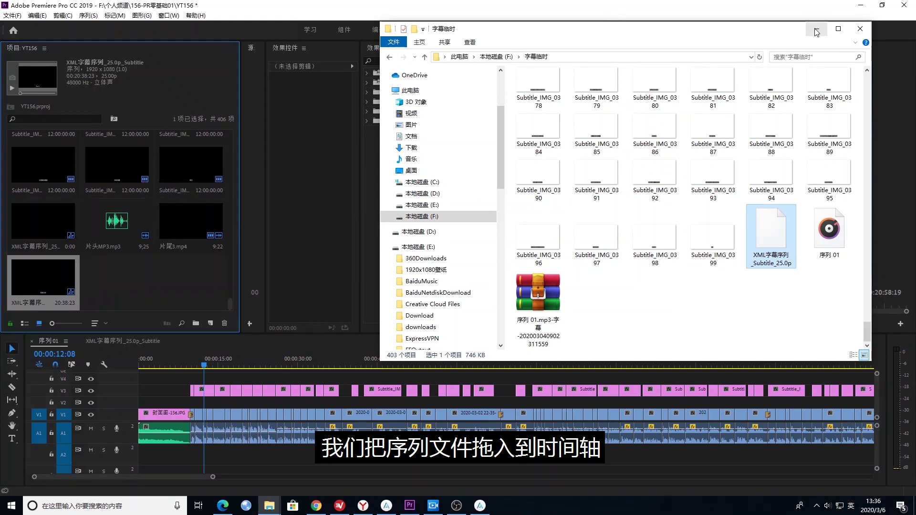
- Place the XML subtitle sequence on track V4, then delete that trial clip
{"action": "left_click", "coordinate": [41, 277]}
{"action": "mouse_move", "coordinate": [43, 274]}
{"action": "left_mouse_down"}
{"action": "mouse_move", "coordinate": [144, 379]}
{"action": "mouse_move", "coordinate": [136, 382]}
{"action": "left_mouse_up"}
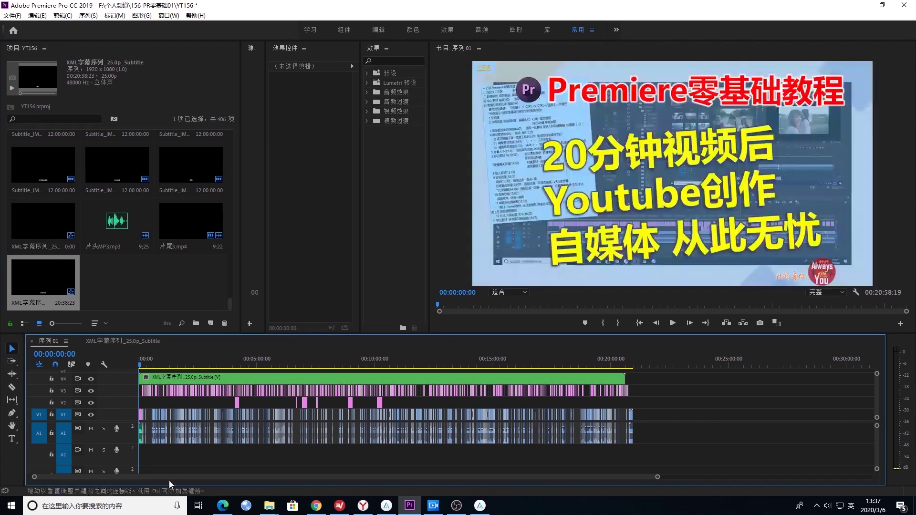
{"action": "left_click", "coordinate": [169, 417]}
{"action": "key", "text": "End"}
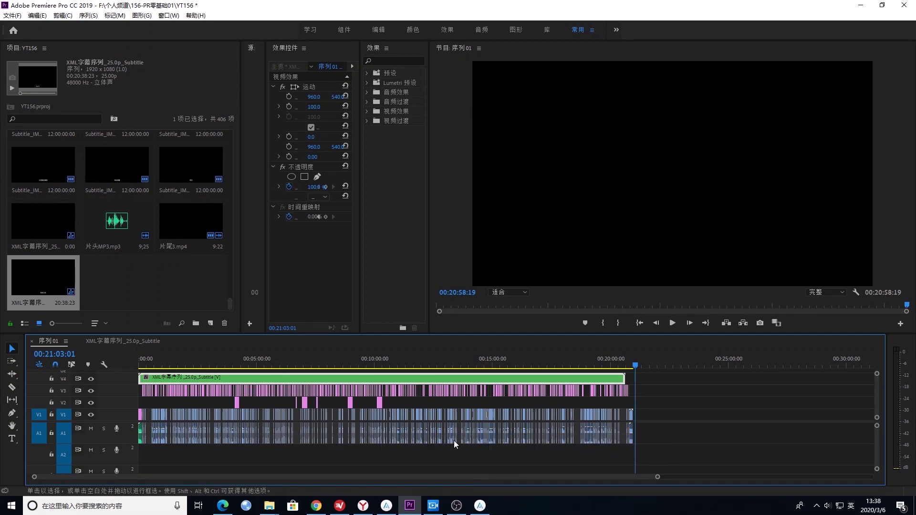
{"action": "key", "text": "Delete"}
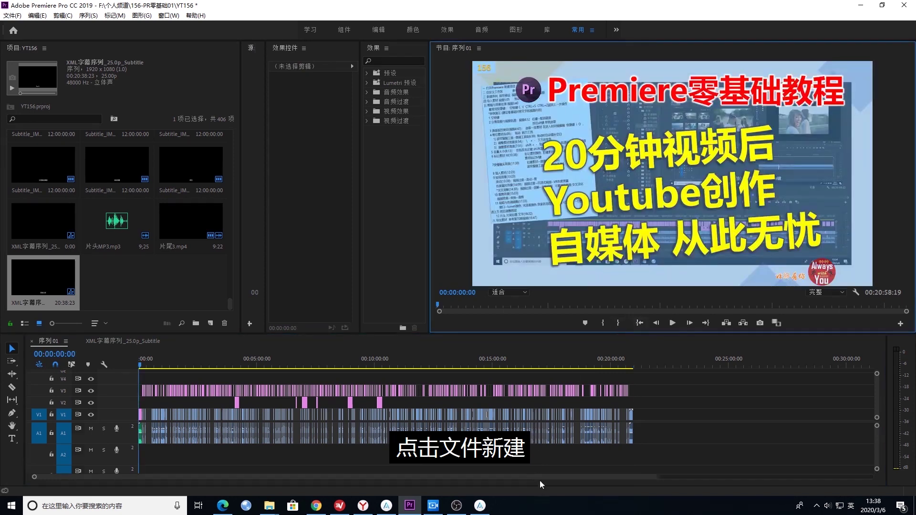
{"action": "left_click", "coordinate": [11, 16]}
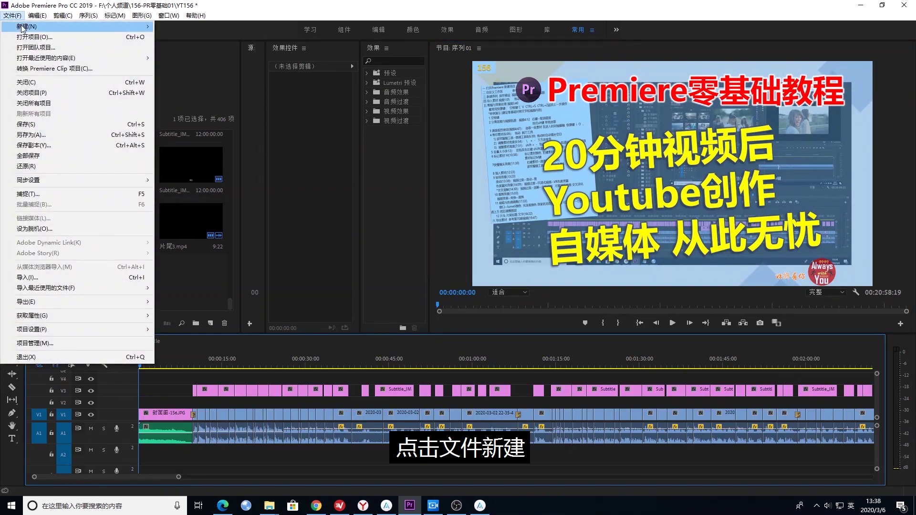
{"action": "mouse_move", "coordinate": [24, 27]}
{"action": "left_click", "coordinate": [190, 131]}
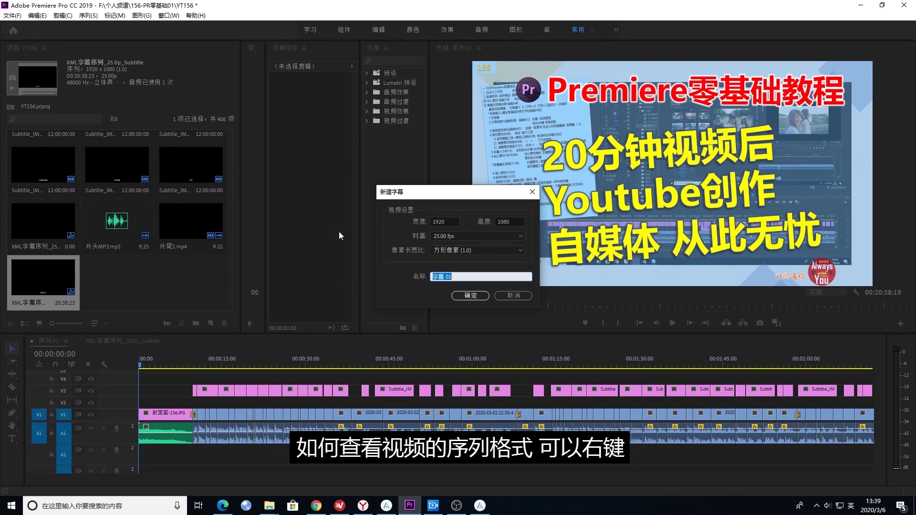
{"action": "key", "text": "Escape"}
{"action": "scroll", "coordinate": [231, 305], "scroll_direction": "up", "scroll_amount": 5}
{"action": "left_click", "coordinate": [103, 154]}
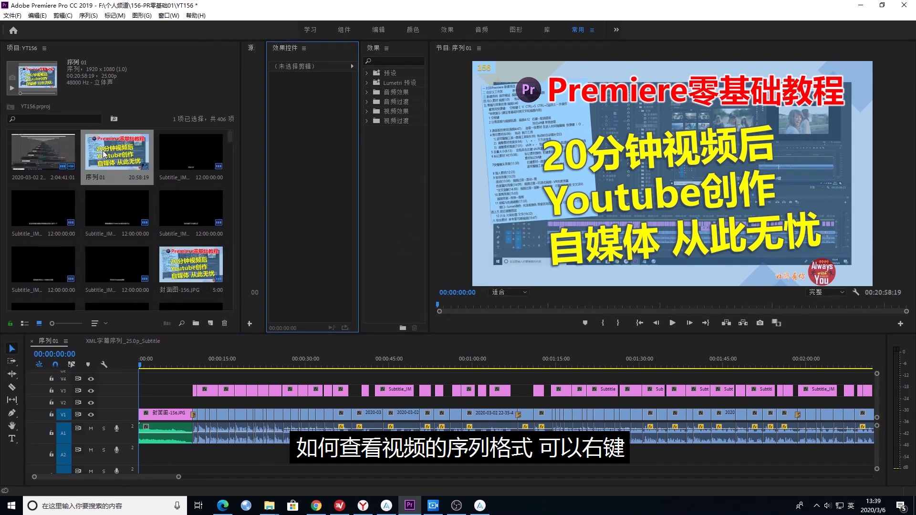
{"action": "right_click", "coordinate": [103, 154]}
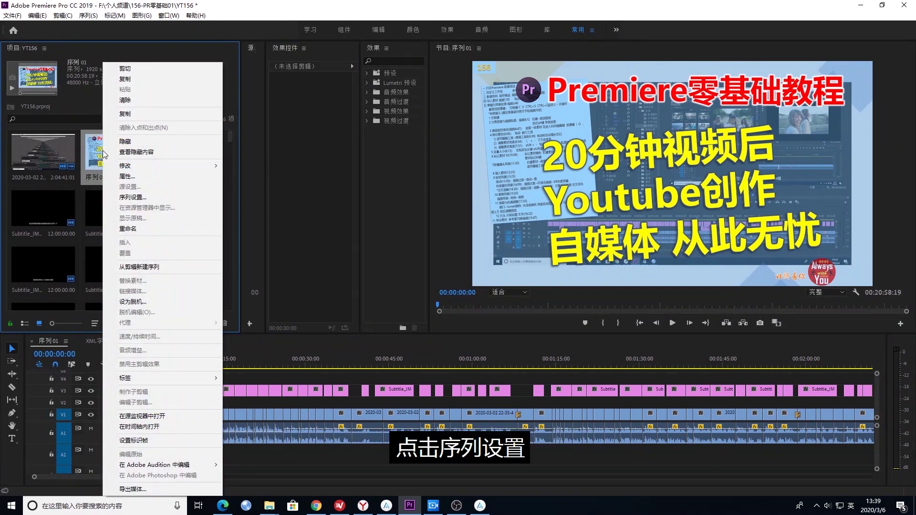
{"action": "left_click", "coordinate": [140, 198]}
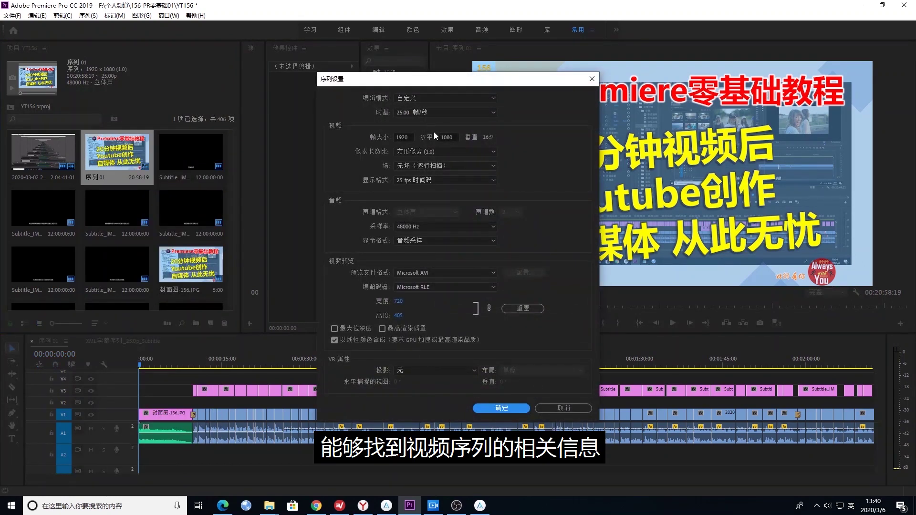
{"action": "left_click", "coordinate": [592, 80]}
{"action": "left_click", "coordinate": [13, 15]}
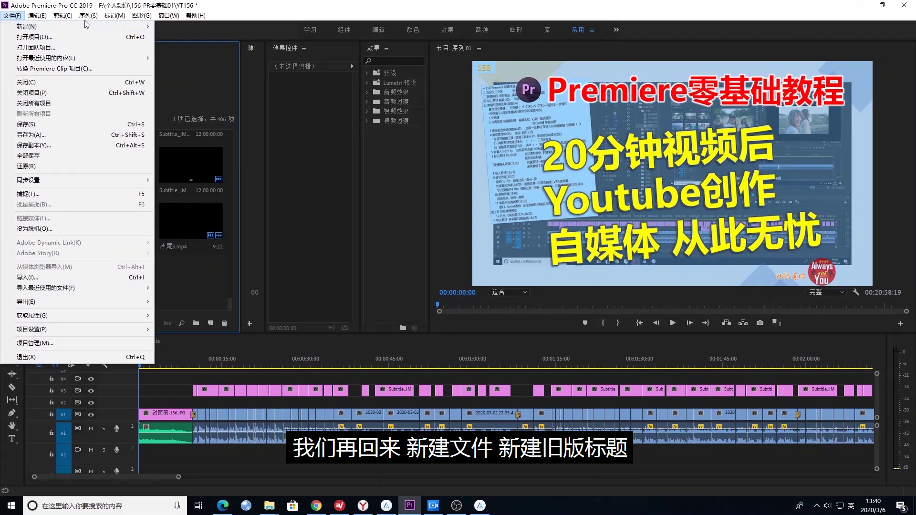
- Create a new legacy title, 字幕 01, at 1920×1080 and 25 fps with square pixels
{"action": "mouse_move", "coordinate": [137, 27]}
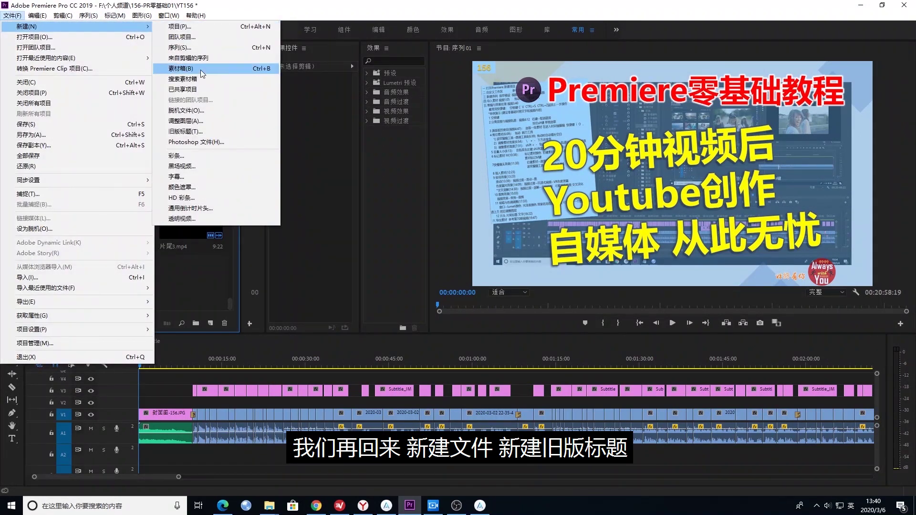
{"action": "left_click", "coordinate": [190, 132]}
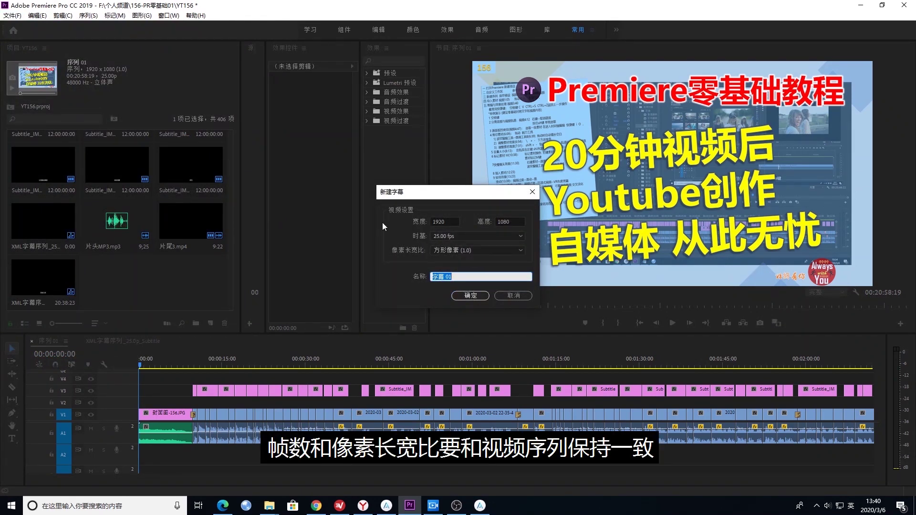
{"action": "left_click", "coordinate": [470, 296]}
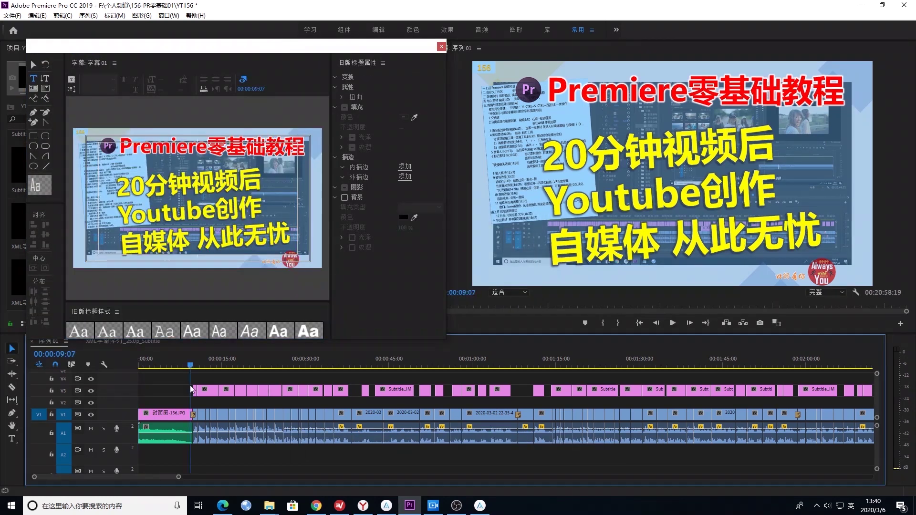
- Enter the title text 朋友们好 at the 00:00:10:05 frame
{"action": "left_click", "coordinate": [195, 366]}
{"action": "type", "text": "朋友们好"}
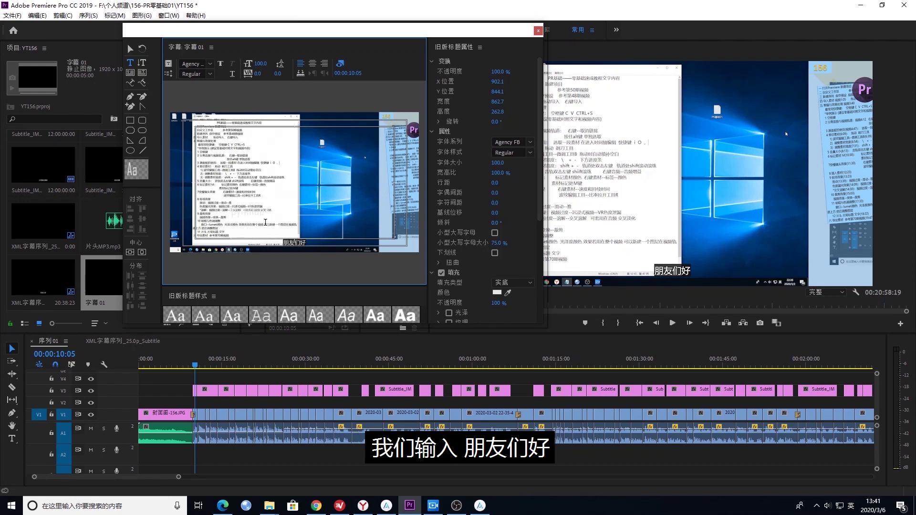
{"action": "key", "text": "space"}
{"action": "key", "text": "ctrl+b"}
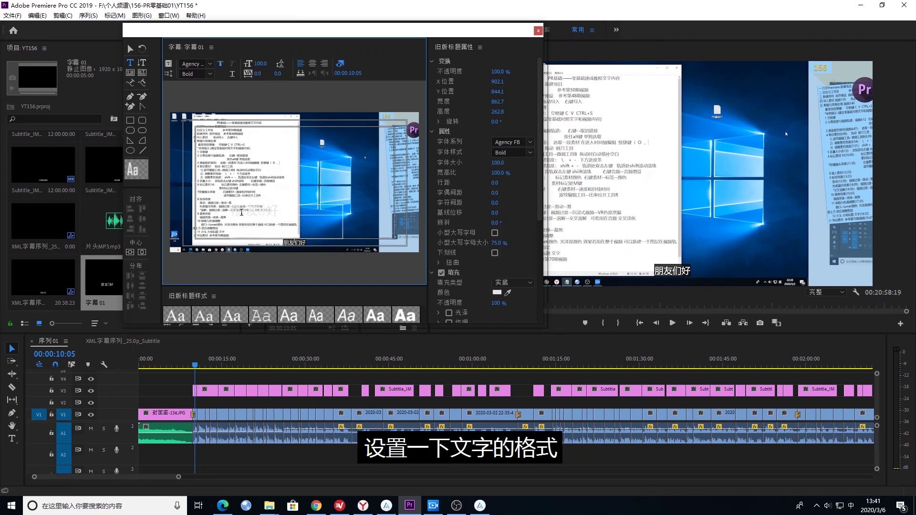
{"action": "left_click", "coordinate": [221, 64]}
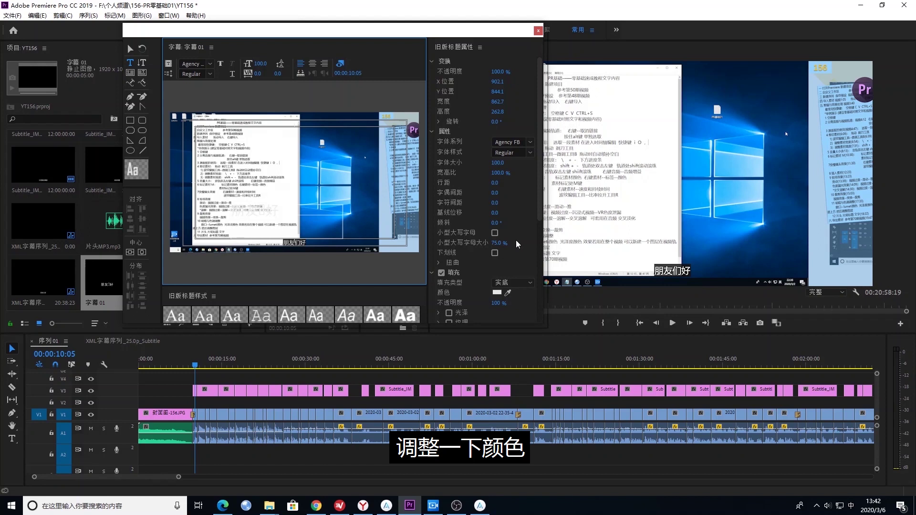
- Set the text fill colour to red (E71515)
{"action": "left_click_drag", "start_coordinate": [539, 200], "coordinate": [542, 237]}
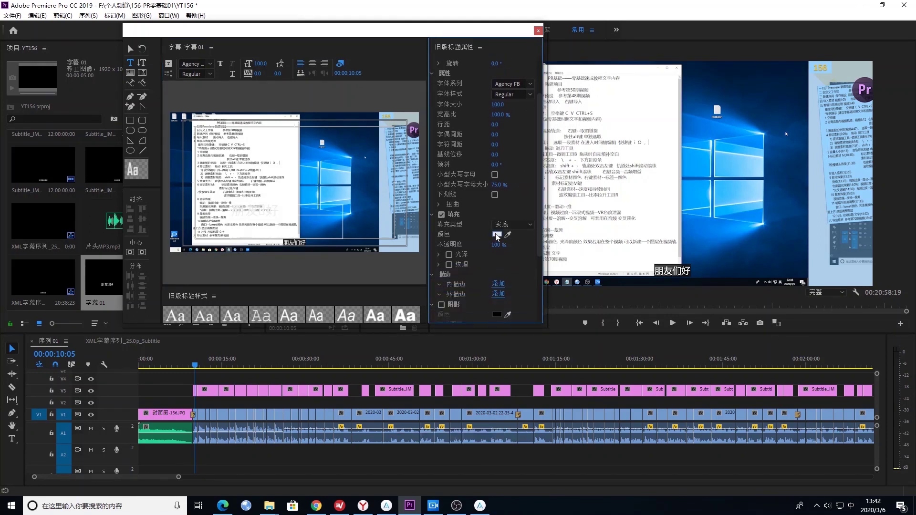
{"action": "left_click", "coordinate": [497, 235]}
{"action": "left_click", "coordinate": [461, 316]}
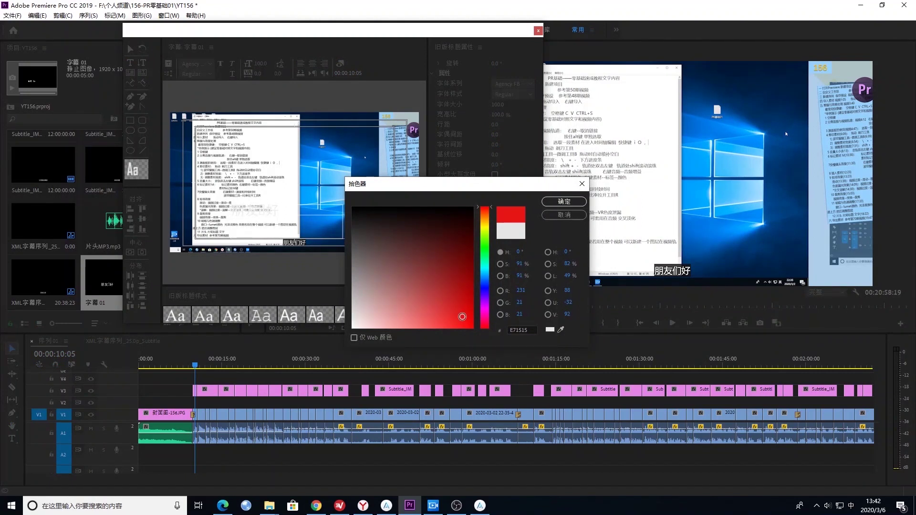
{"action": "left_click", "coordinate": [544, 204]}
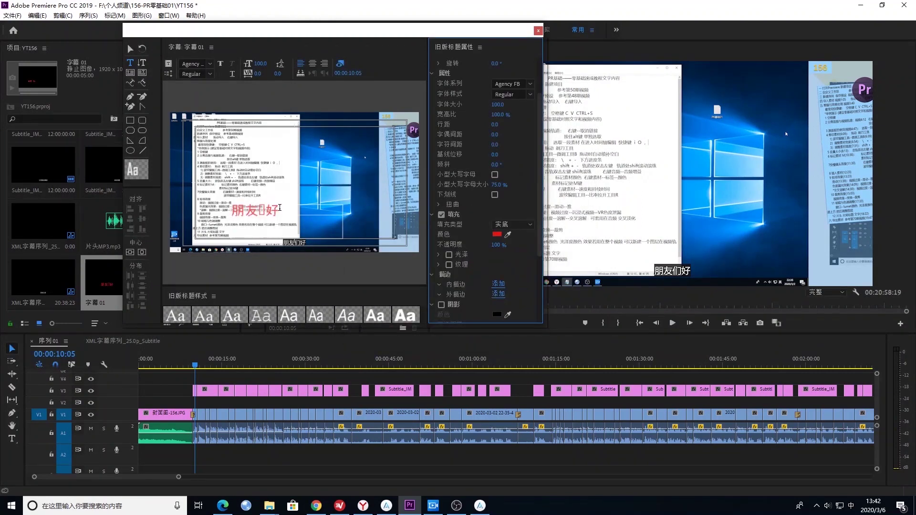
{"action": "left_click", "coordinate": [267, 208]}
- Make the text bold and set its font family to 微软雅黑
{"action": "left_click", "coordinate": [208, 71]}
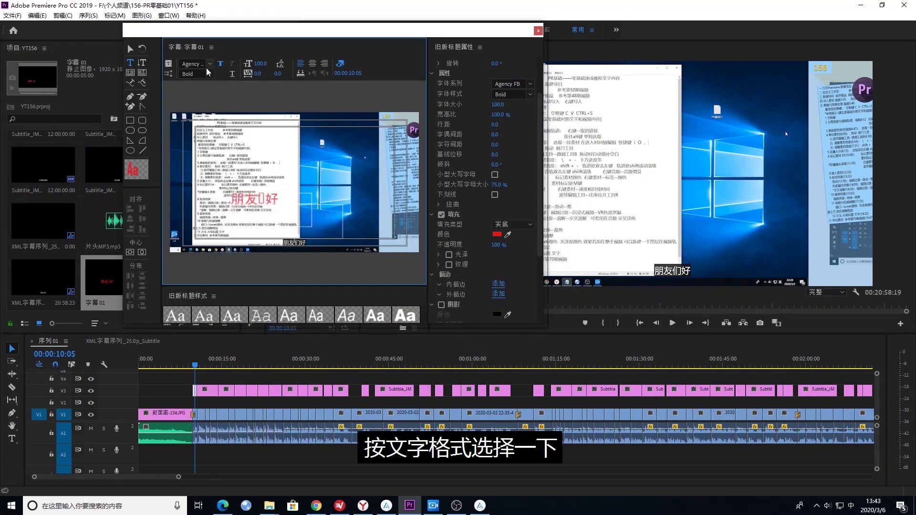
{"action": "left_click", "coordinate": [210, 64]}
{"action": "scroll", "coordinate": [216, 163], "scroll_direction": "down", "scroll_amount": 1}
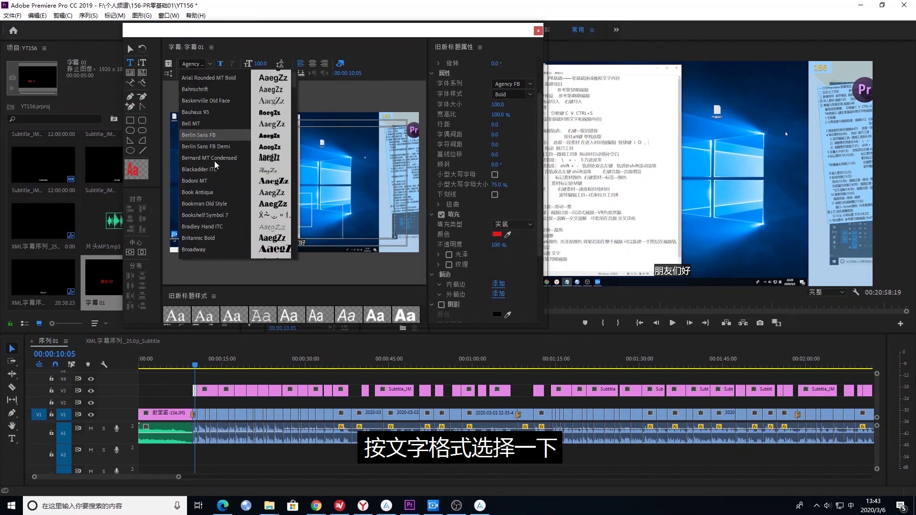
{"action": "scroll", "coordinate": [257, 209], "scroll_direction": "down", "scroll_amount": 5}
{"action": "scroll", "coordinate": [292, 253], "scroll_direction": "down", "scroll_amount": 4}
{"action": "scroll", "coordinate": [292, 260], "scroll_direction": "down", "scroll_amount": 4}
{"action": "scroll", "coordinate": [293, 267], "scroll_direction": "down", "scroll_amount": 4}
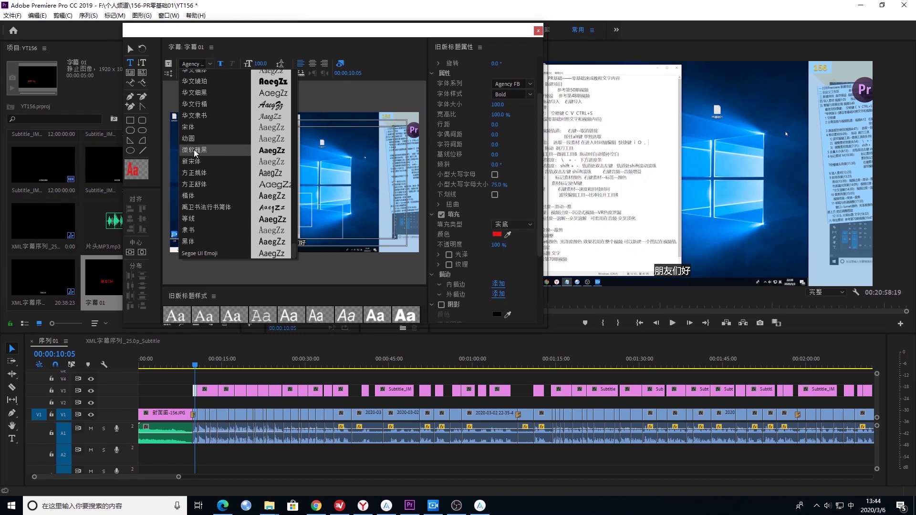
{"action": "left_click", "coordinate": [215, 150]}
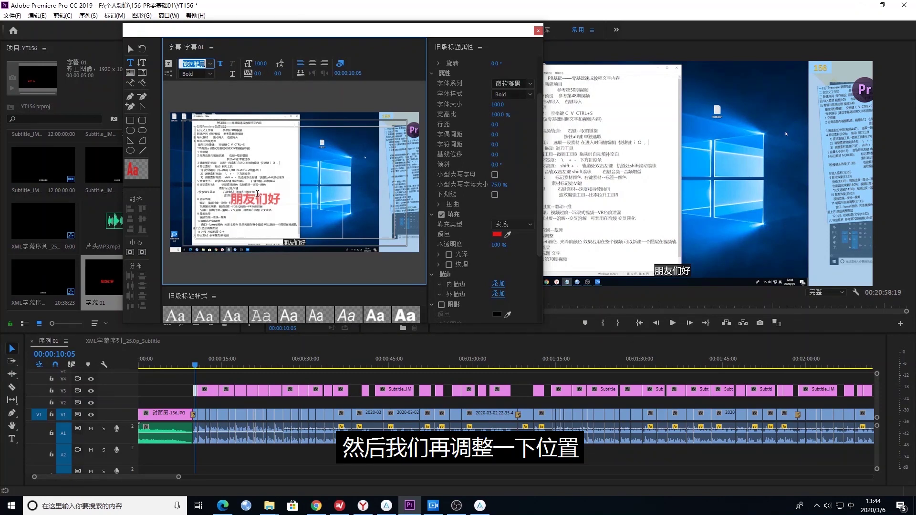
- Open the title properties and move the title to X 1077.8, Y 1006.1
{"action": "left_click", "coordinate": [211, 47]}
{"action": "left_click", "coordinate": [260, 128]}
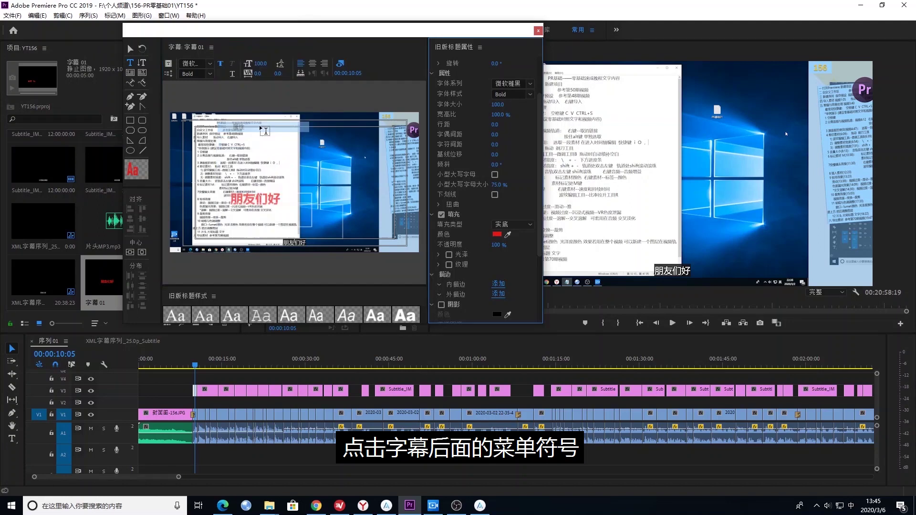
{"action": "scroll", "coordinate": [442, 85], "scroll_direction": "up", "scroll_amount": 3}
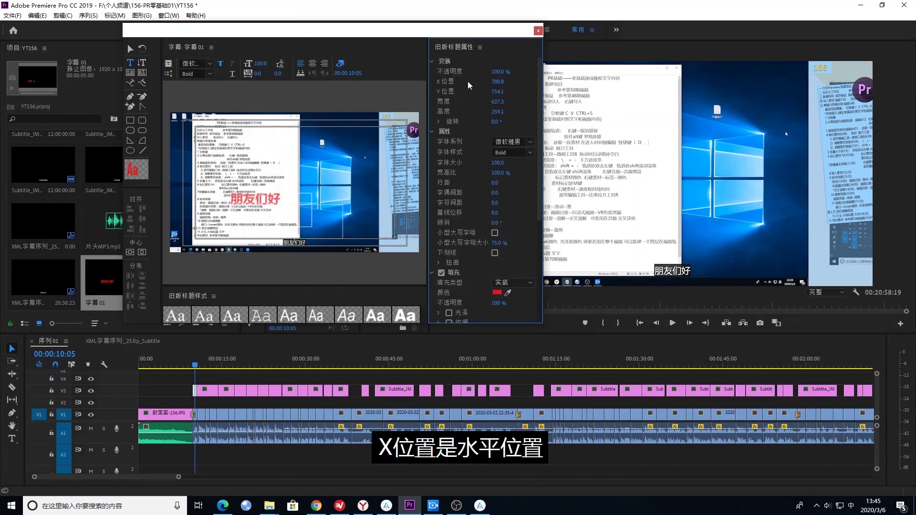
{"action": "left_click_drag", "start_coordinate": [498, 85], "coordinate": [601, 82]}
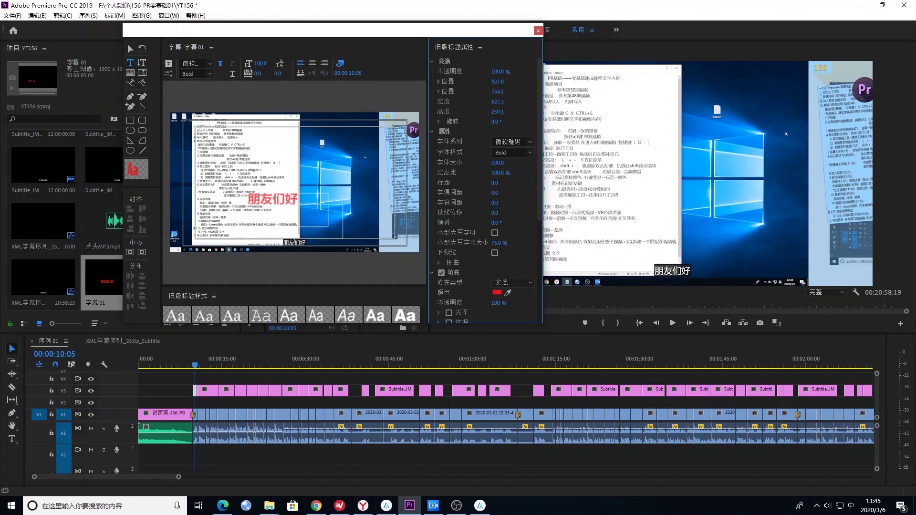
{"action": "left_click_drag", "start_coordinate": [498, 81], "coordinate": [532, 81]}
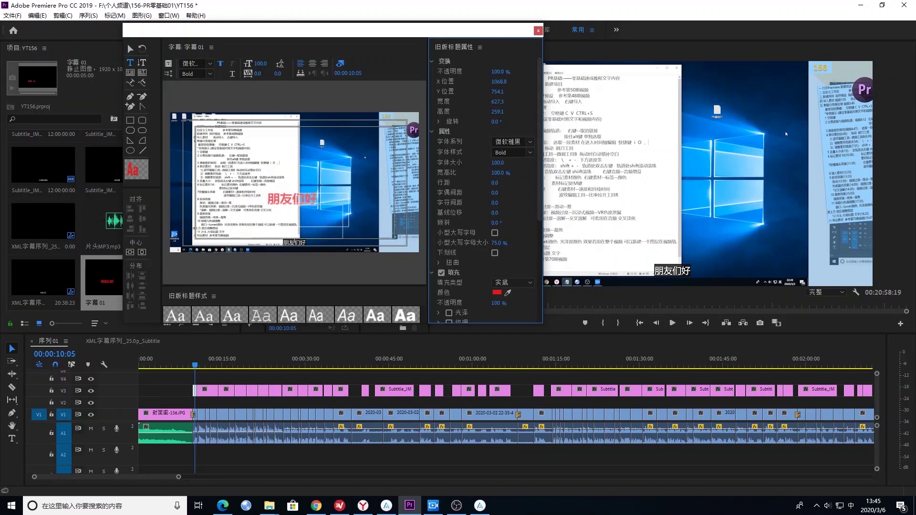
{"action": "left_click_drag", "start_coordinate": [498, 94], "coordinate": [561, 91]}
{"action": "scroll", "coordinate": [469, 277], "scroll_direction": "down", "scroll_amount": 2}
{"action": "scroll", "coordinate": [468, 276], "scroll_direction": "up", "scroll_amount": 2}
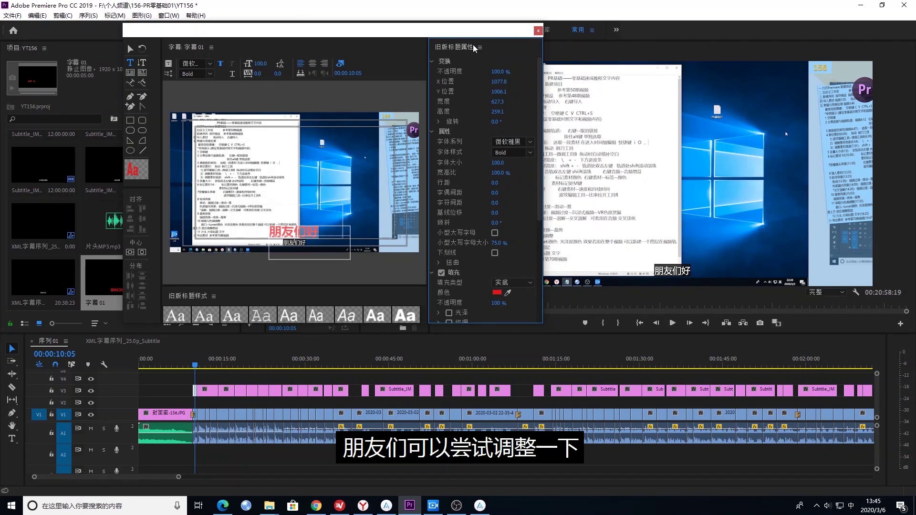
- Close the title editor, place 字幕 01 on track V4, and preview it at 00:00:09:24
{"action": "left_click", "coordinate": [538, 31]}
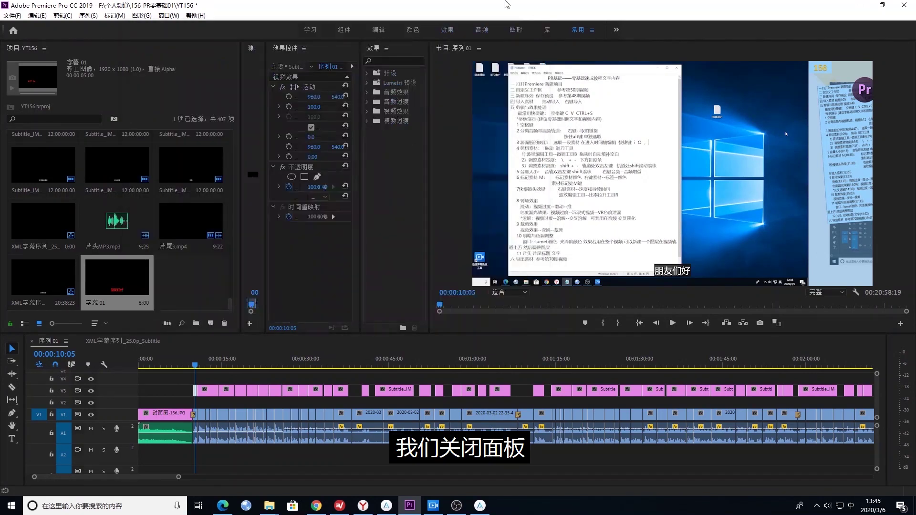
{"action": "left_click", "coordinate": [122, 275]}
{"action": "left_click_drag", "start_coordinate": [135, 297], "coordinate": [193, 378]}
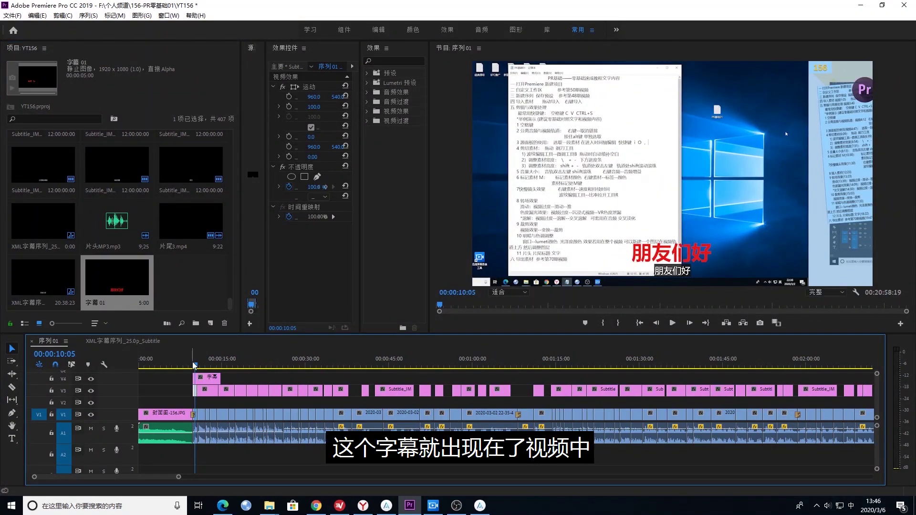
{"action": "left_click_drag", "start_coordinate": [196, 365], "coordinate": [197, 381]}
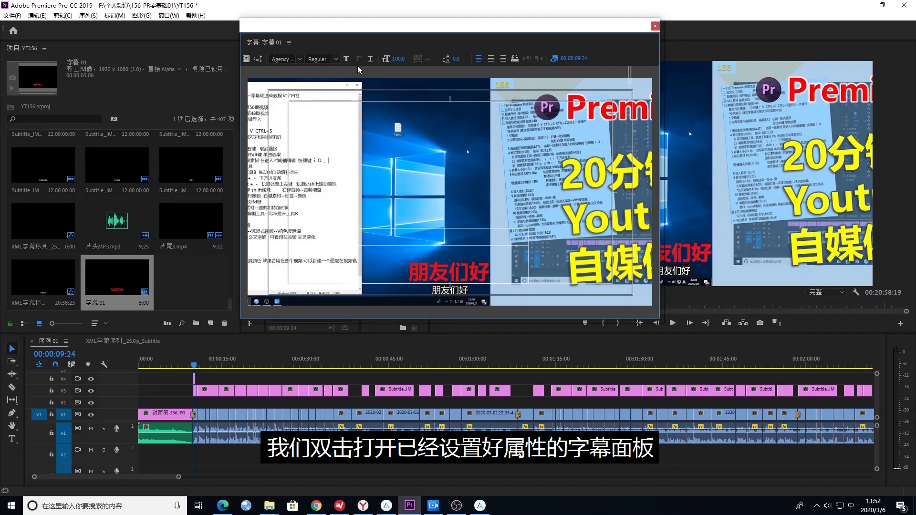
- Copy the 字幕 01 title and paste it into the project bin
{"action": "left_click", "coordinate": [37, 16]}
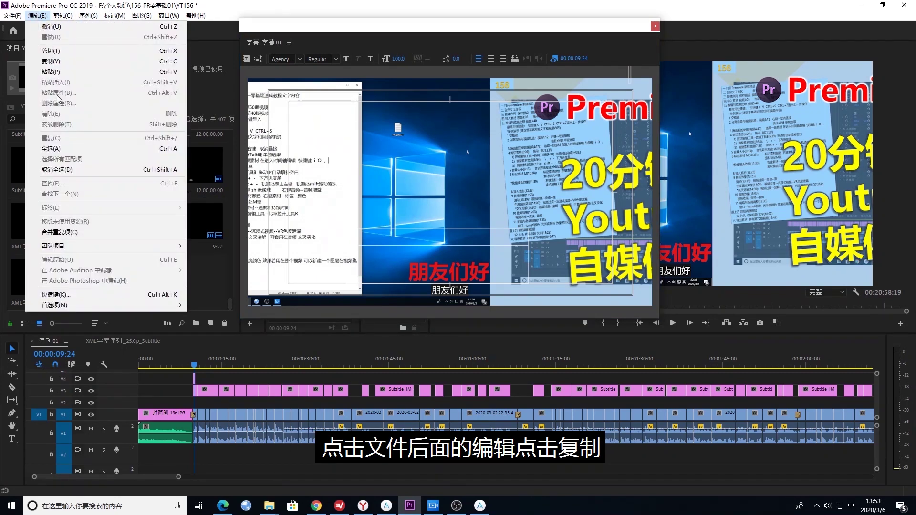
{"action": "left_click", "coordinate": [52, 62]}
{"action": "left_click", "coordinate": [190, 287]}
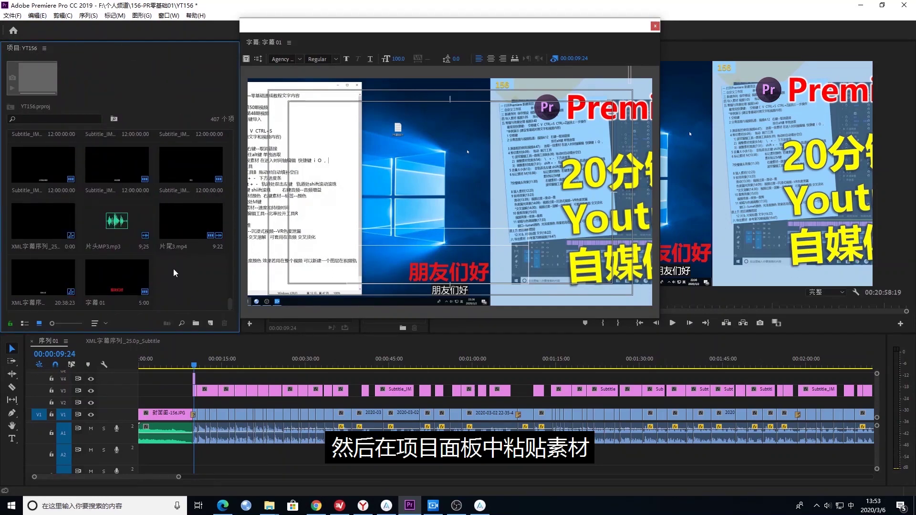
{"action": "right_click", "coordinate": [186, 278]}
{"action": "left_click", "coordinate": [203, 285]}
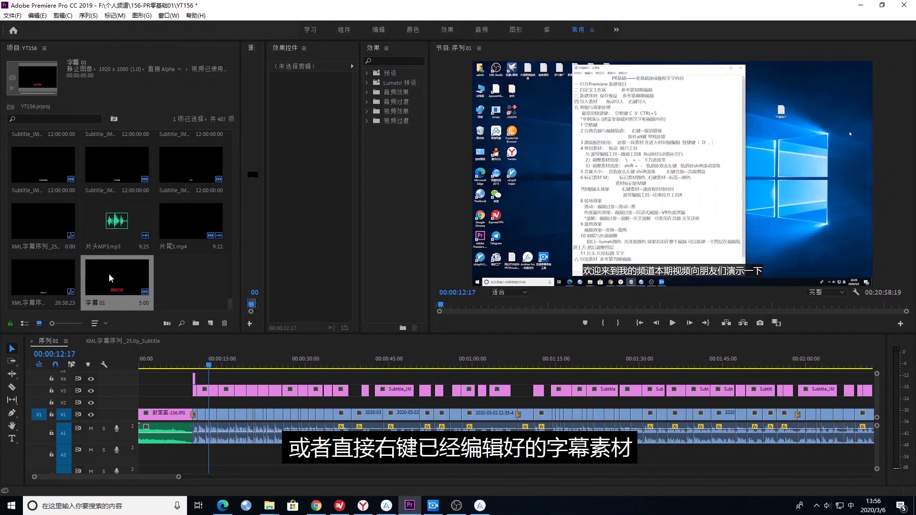
- Duplicate 字幕 01 from its context menu to create 字幕 01 复制 01
{"action": "right_click", "coordinate": [110, 278]}
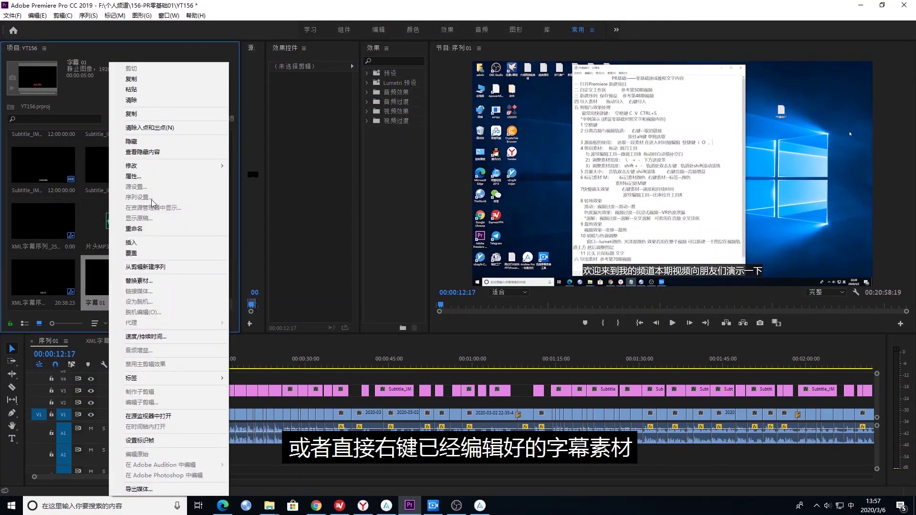
{"action": "left_click", "coordinate": [136, 114]}
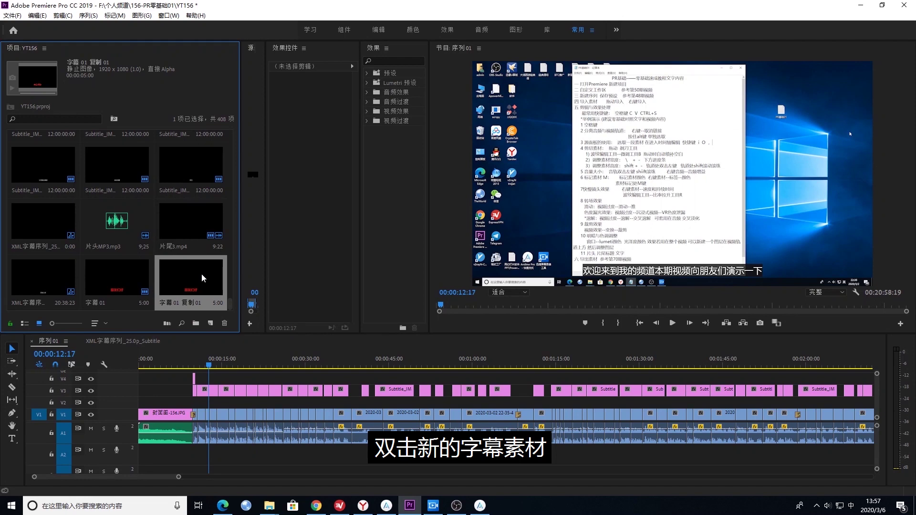
{"action": "double_click", "coordinate": [204, 279]}
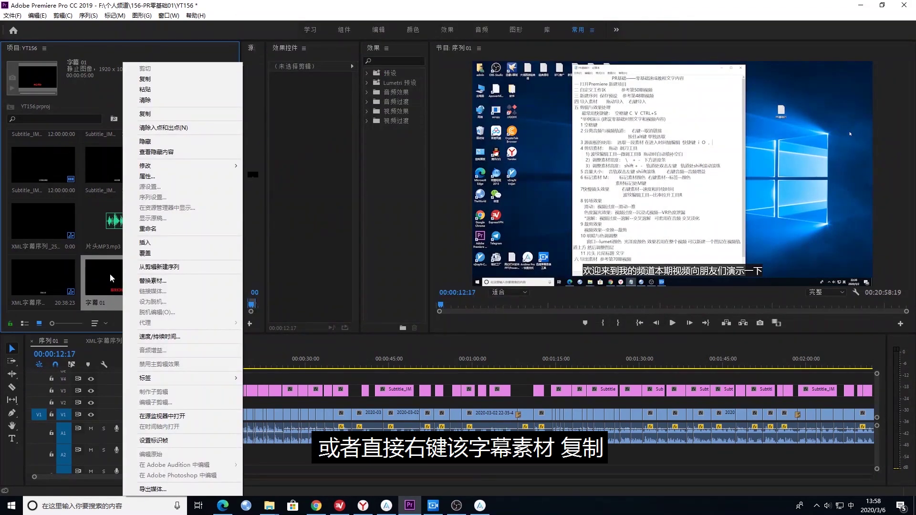
{"action": "right_click", "coordinate": [110, 274]}
{"action": "left_click", "coordinate": [148, 115]}
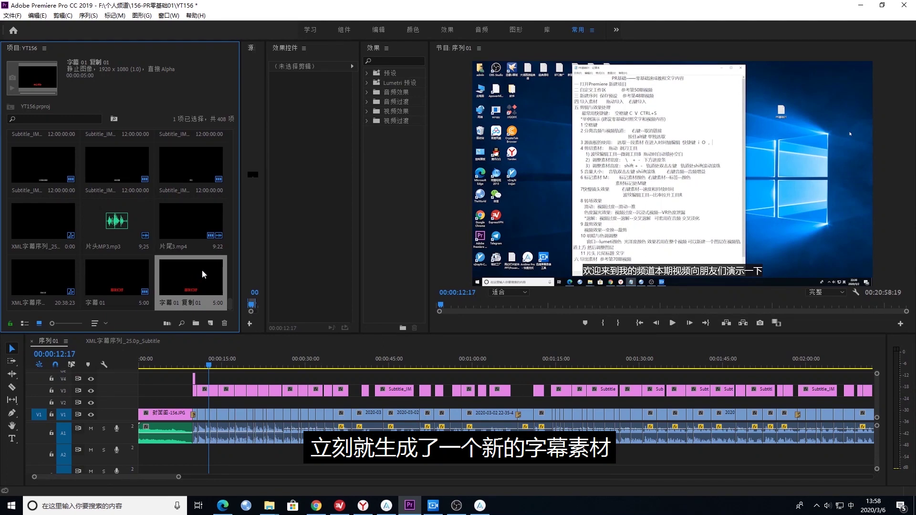
- Retype the copied title 字幕 01 复制 01 as 欢迎来到 and place it on V4 after 朋友们好
{"action": "double_click", "coordinate": [202, 273]}
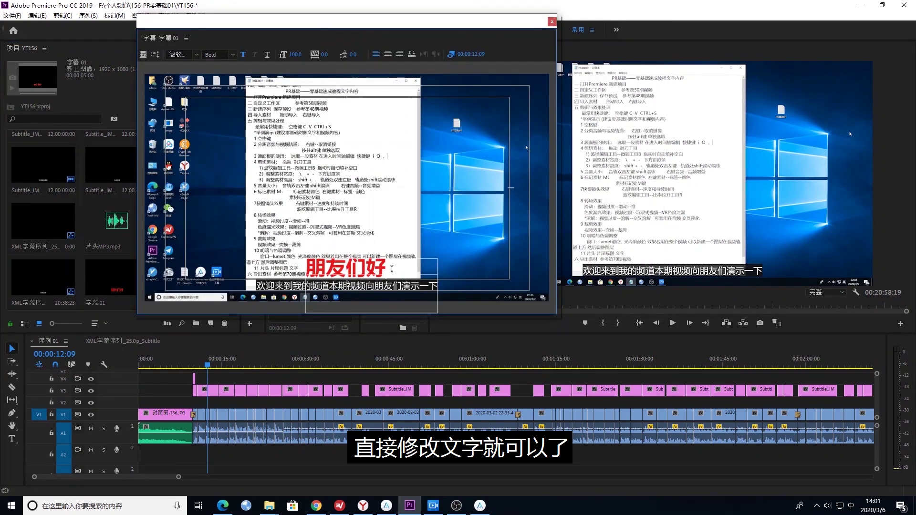
{"action": "key", "text": "BackSpace"}
{"action": "type", "text": "huanying"}
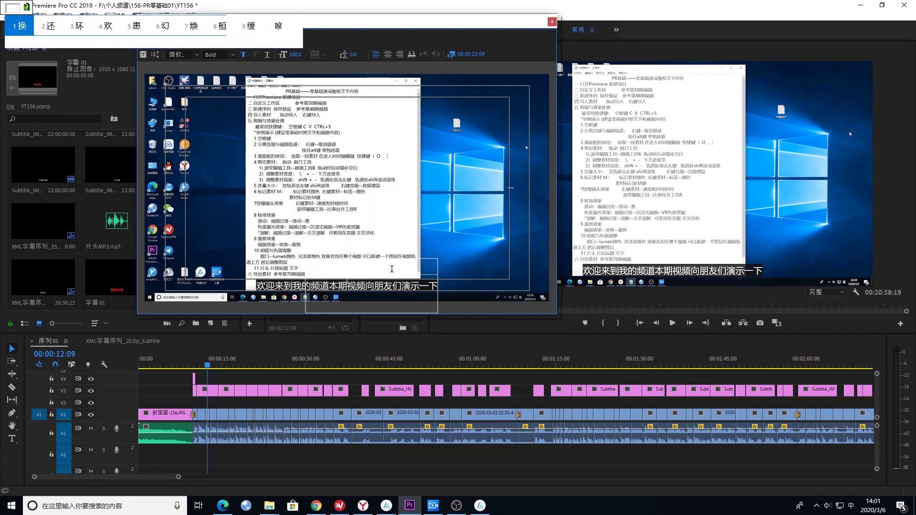
{"action": "key", "text": "space"}
{"action": "type", "text": "lai"}
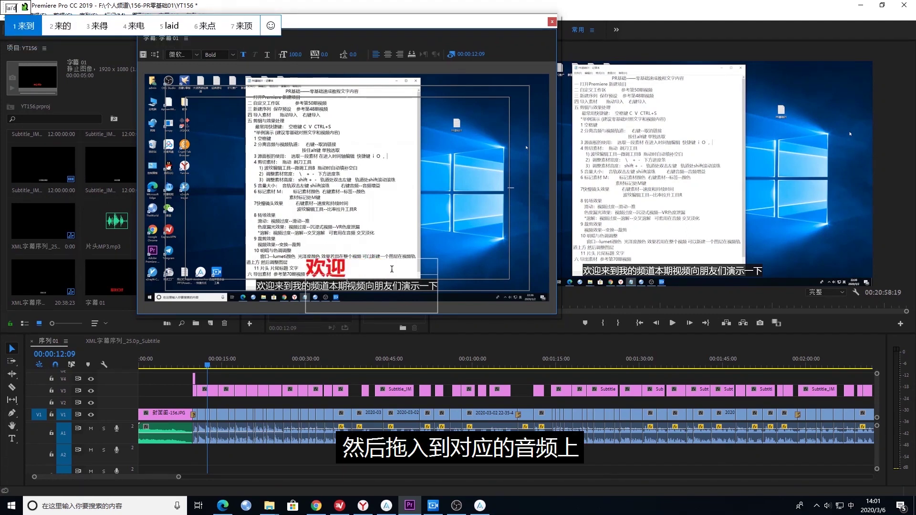
{"action": "type", "text": "dao"}
{"action": "key", "text": "space"}
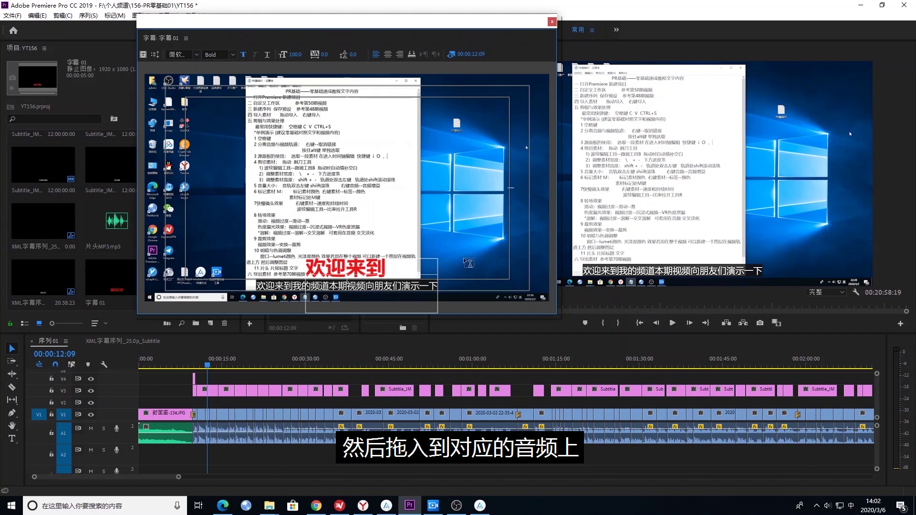
{"action": "left_click", "coordinate": [552, 22]}
{"action": "left_click_drag", "start_coordinate": [191, 282], "coordinate": [206, 386]}
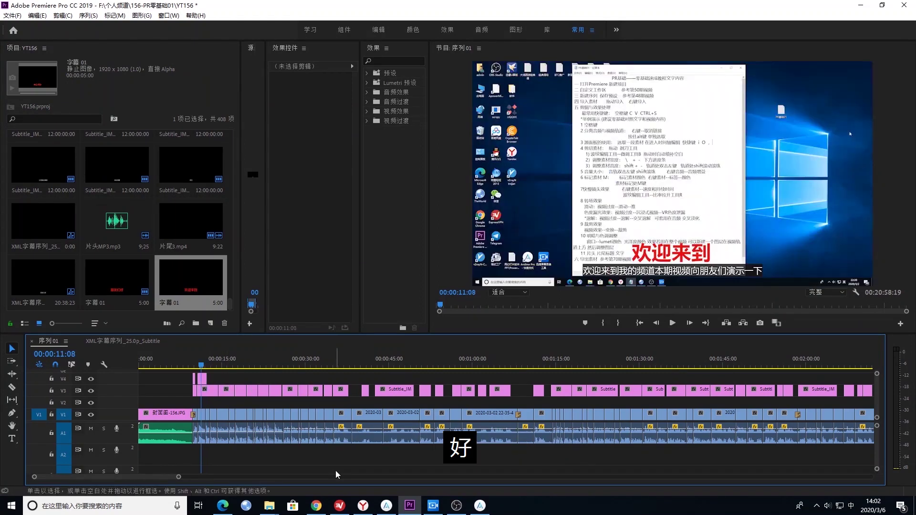